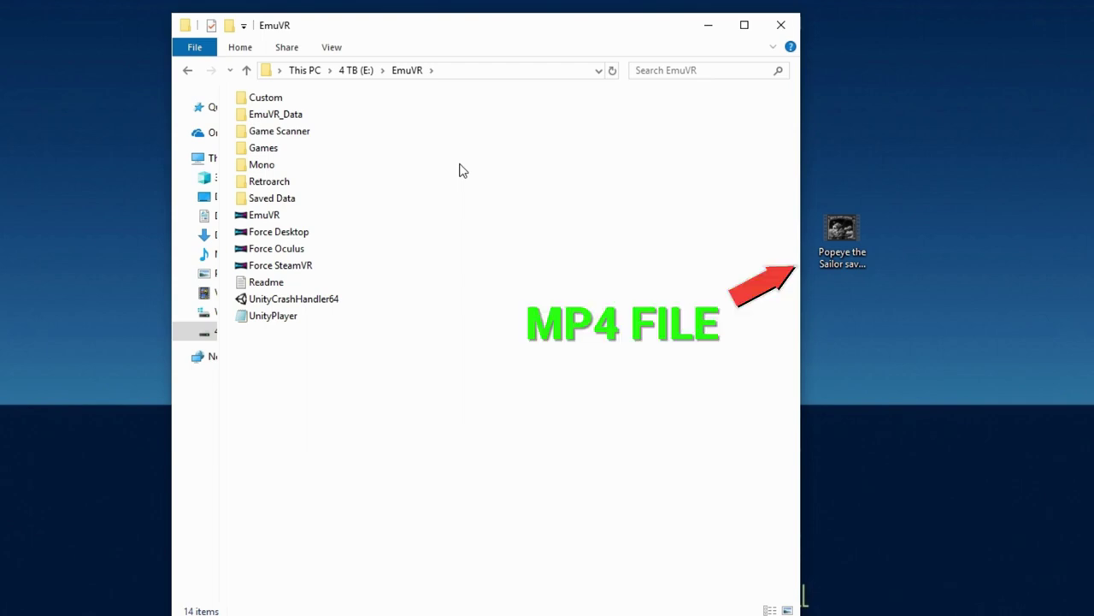
- Rename the ExampleSystemFolderY folder inside the EmuVR Games folder to Video
{"action": "left_click", "coordinate": [265, 154]}
{"action": "double_click", "coordinate": [265, 154]}
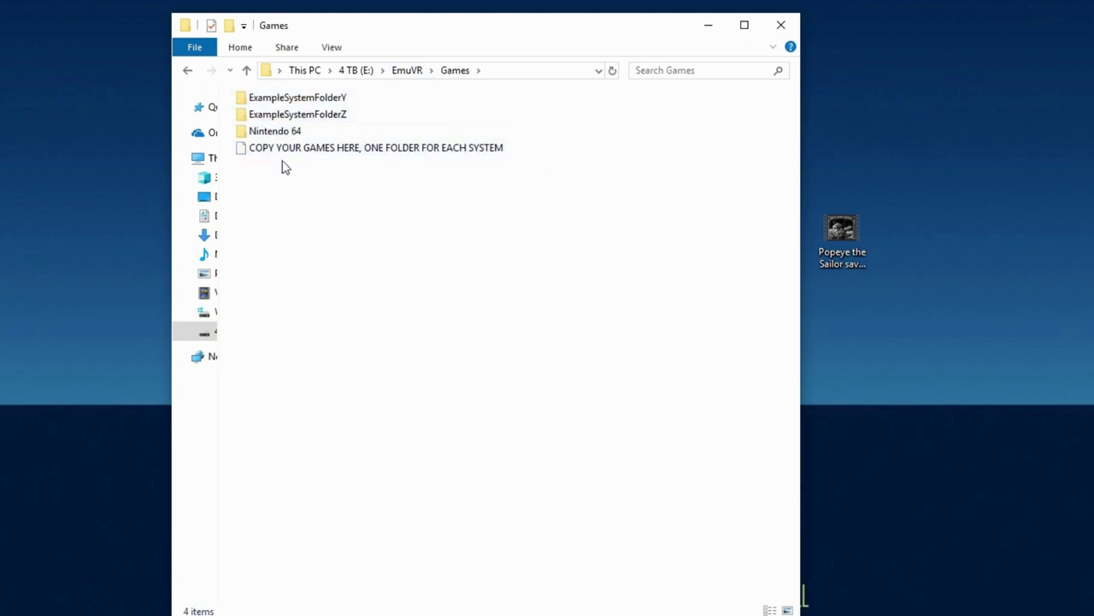
{"action": "left_click", "coordinate": [291, 100]}
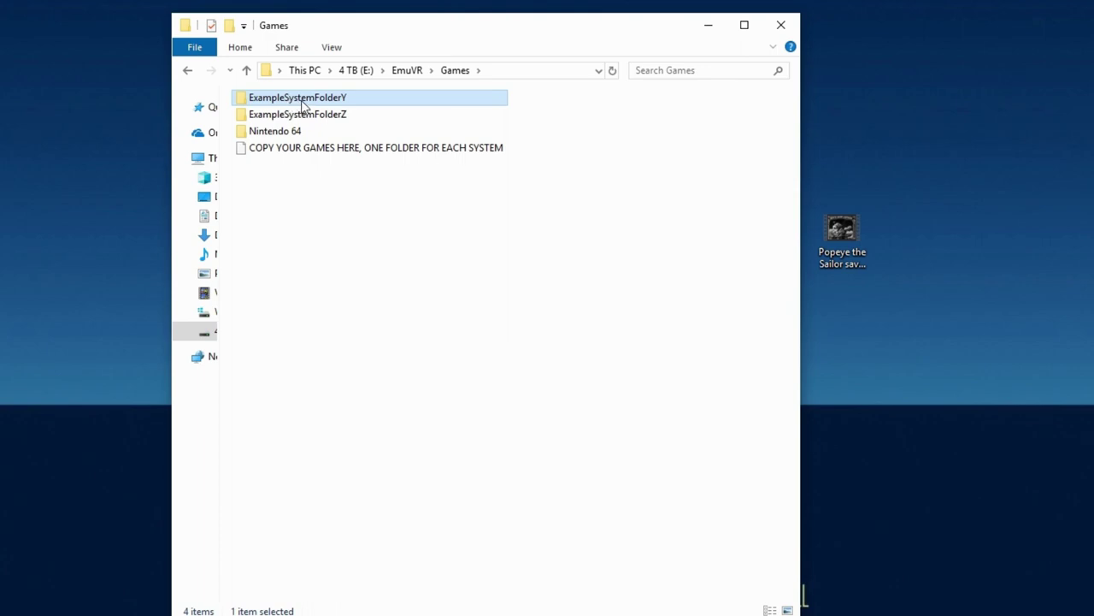
{"action": "left_click", "coordinate": [310, 99]}
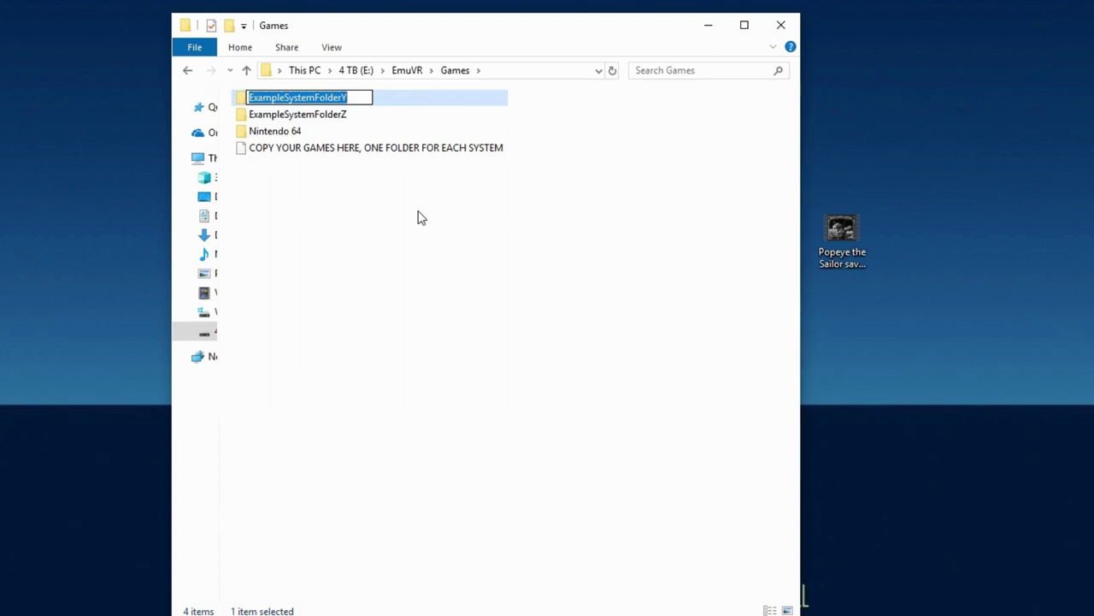
{"action": "type", "text": "V"}
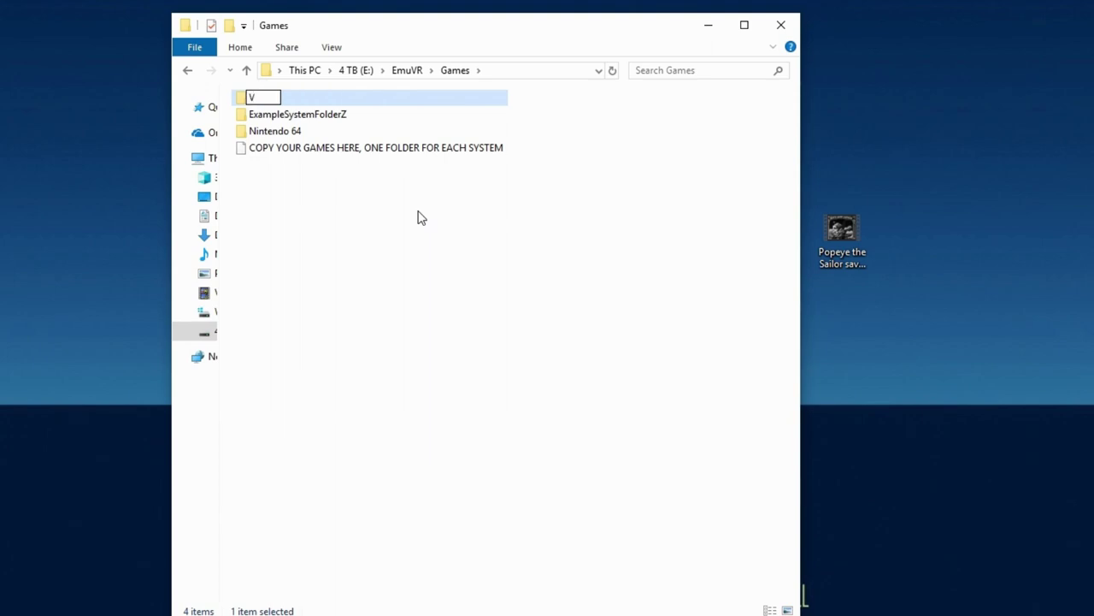
{"action": "type", "text": "ideo"}
{"action": "left_click", "coordinate": [339, 236]}
- Copy the Popeye the Sailor MP4 file from the desktop into the Video folder
{"action": "double_click", "coordinate": [257, 135]}
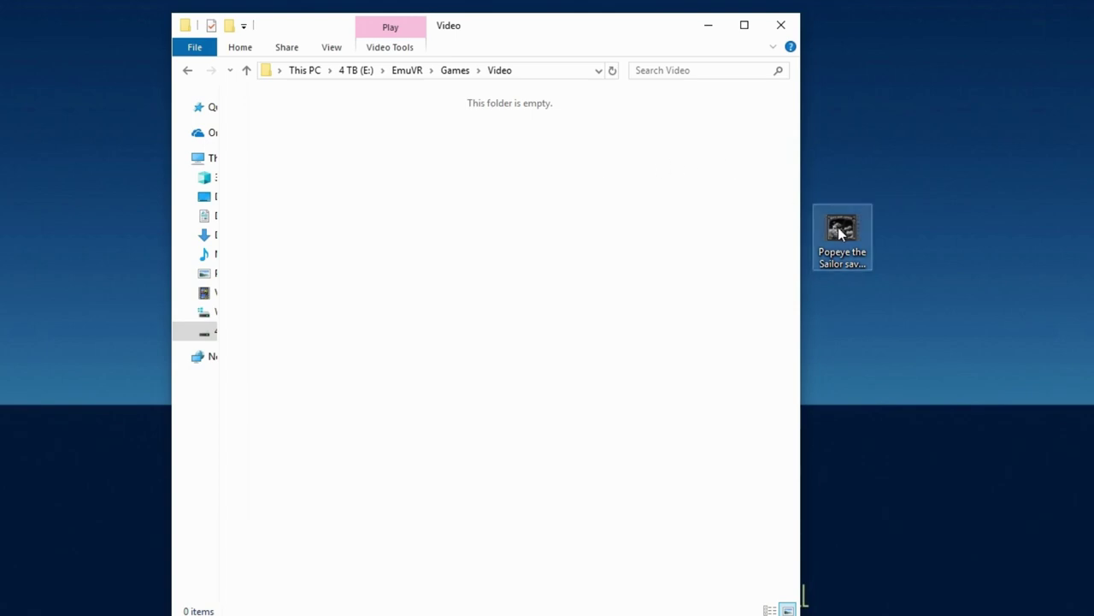
{"action": "left_click_drag", "start_coordinate": [842, 229], "coordinate": [492, 191]}
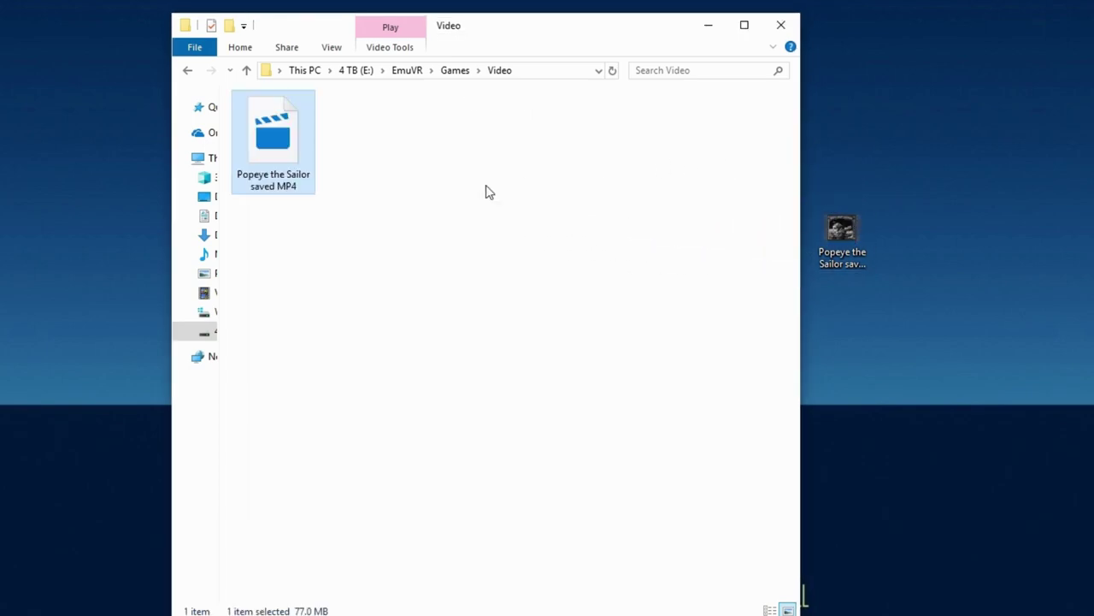
{"action": "left_click", "coordinate": [351, 161]}
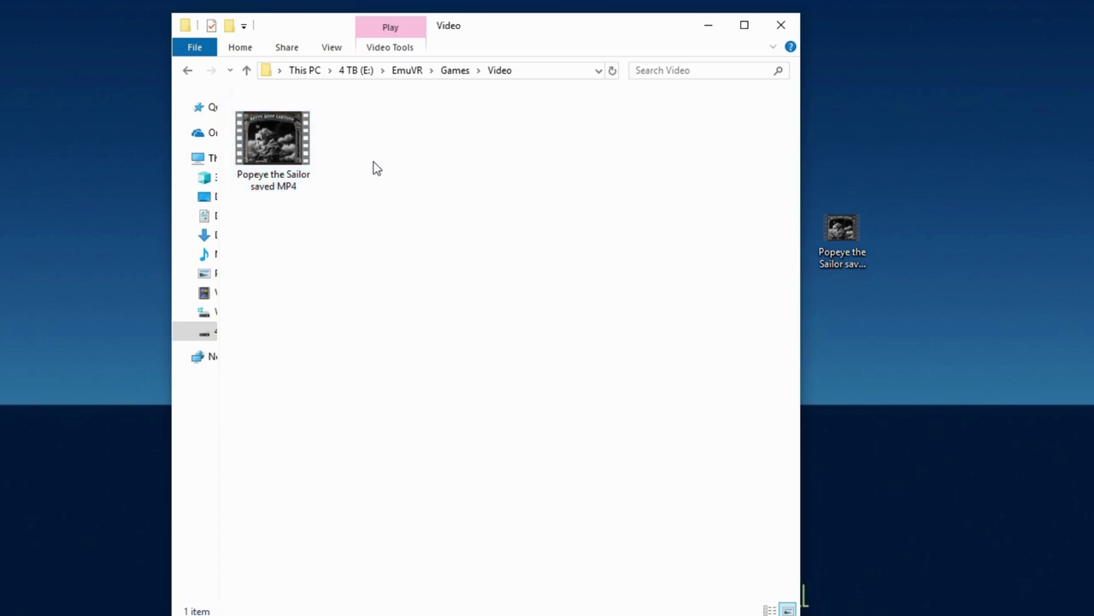
- Launch Game Scanner from EmuVR's Game Scanner folder and autofill the system folder list
{"action": "left_click", "coordinate": [409, 72]}
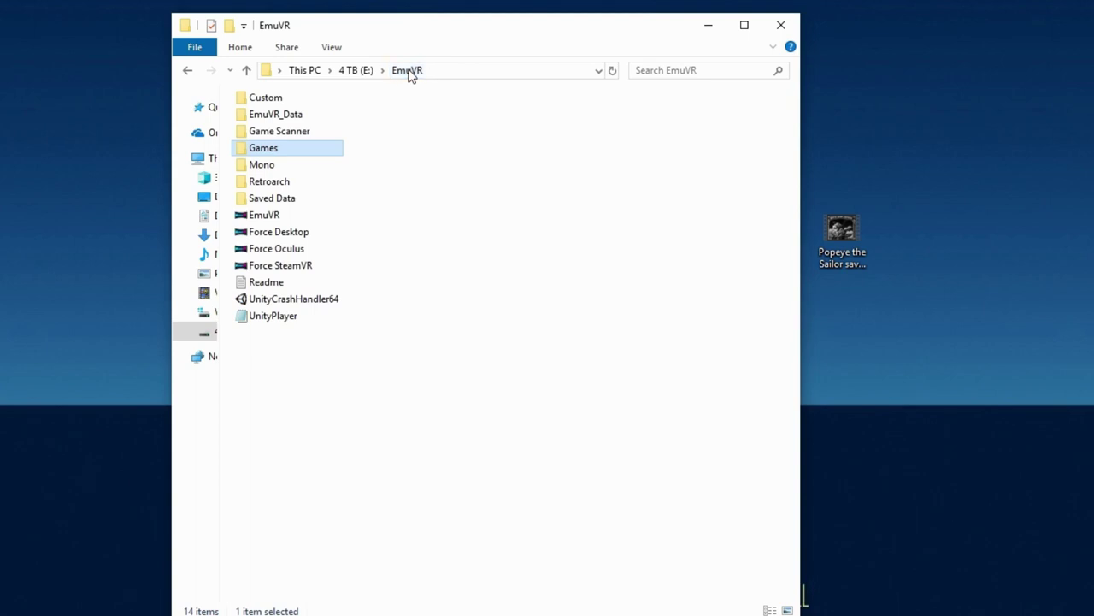
{"action": "double_click", "coordinate": [274, 133]}
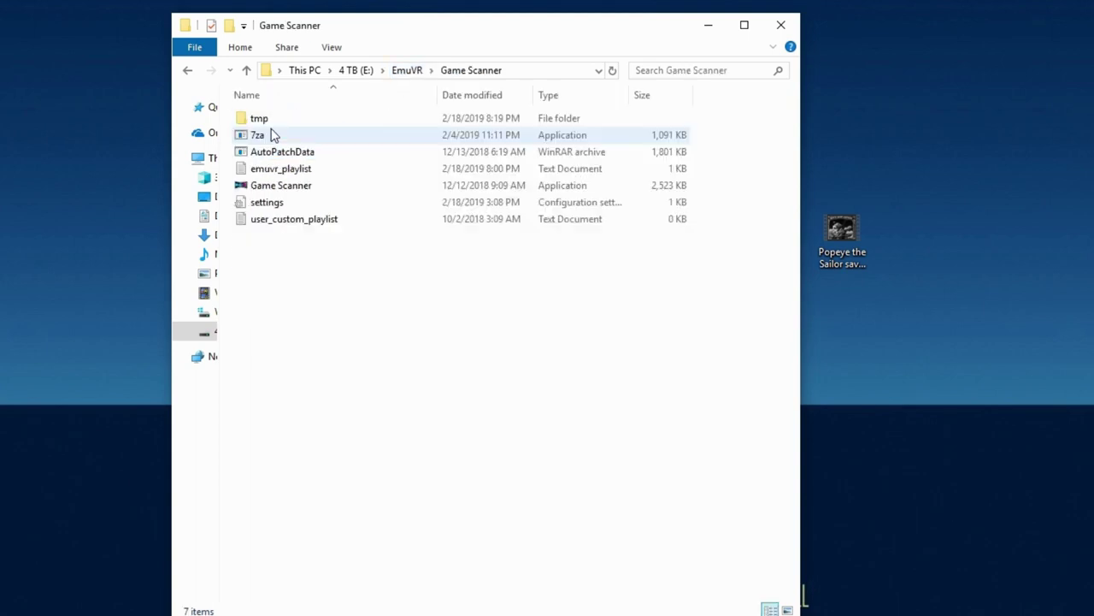
{"action": "double_click", "coordinate": [276, 188]}
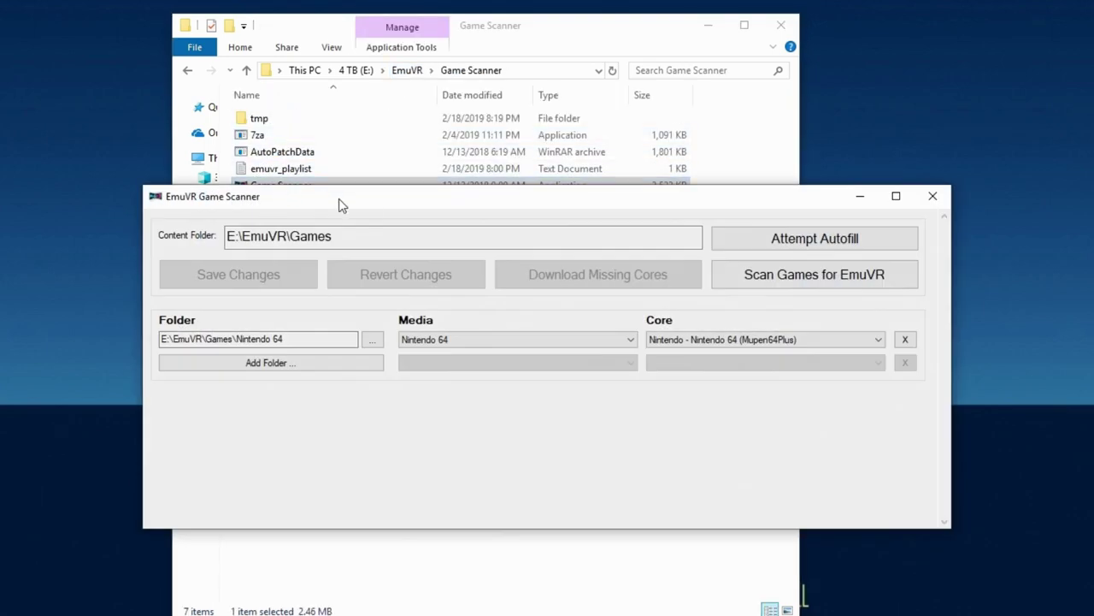
{"action": "left_click", "coordinate": [812, 241]}
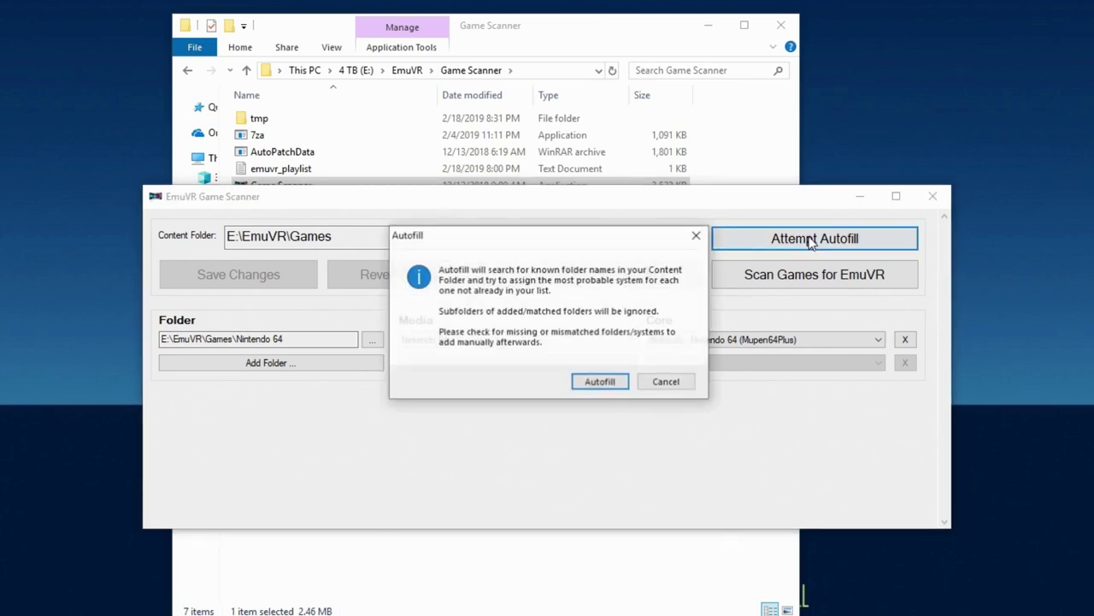
{"action": "left_click", "coordinate": [602, 381]}
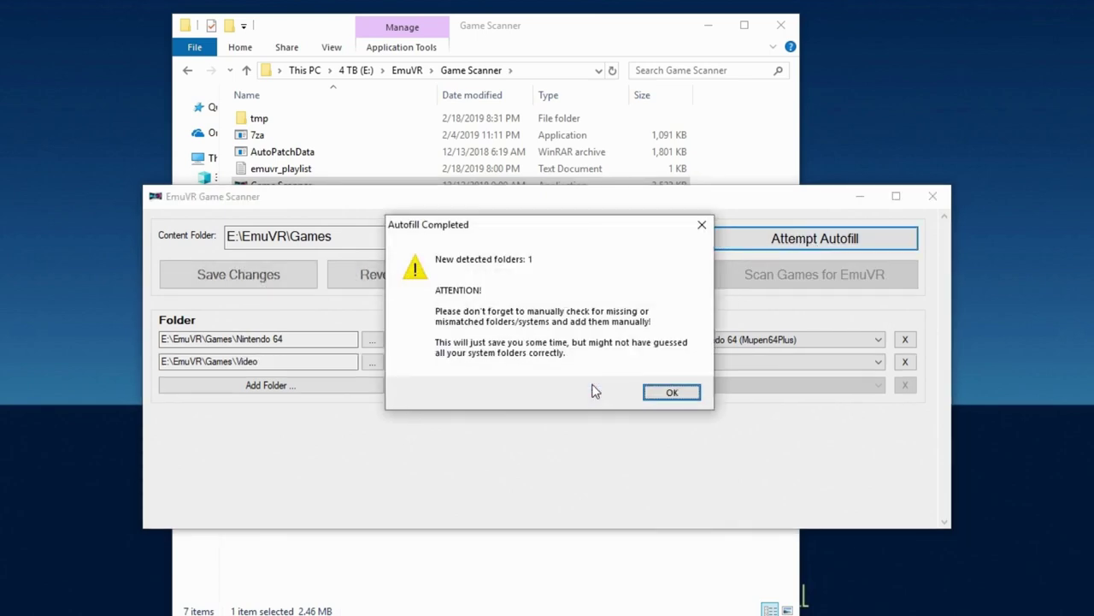
{"action": "left_click", "coordinate": [672, 394]}
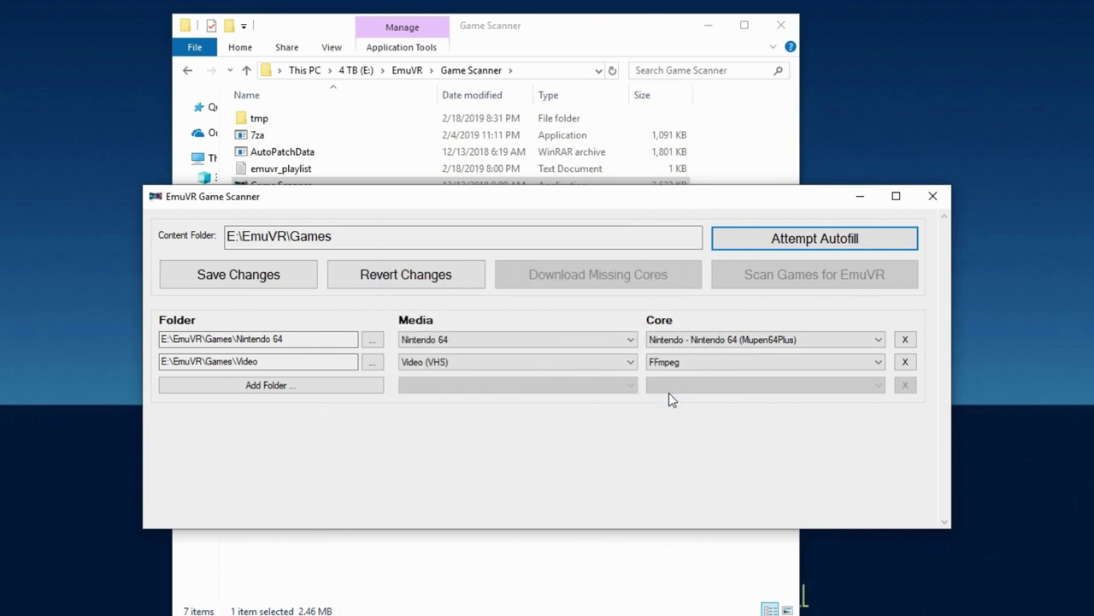
- Save the folder changes, scan the games for EmuVR, then close the scanner and return to the EmuVR folder
{"action": "left_click", "coordinate": [248, 274]}
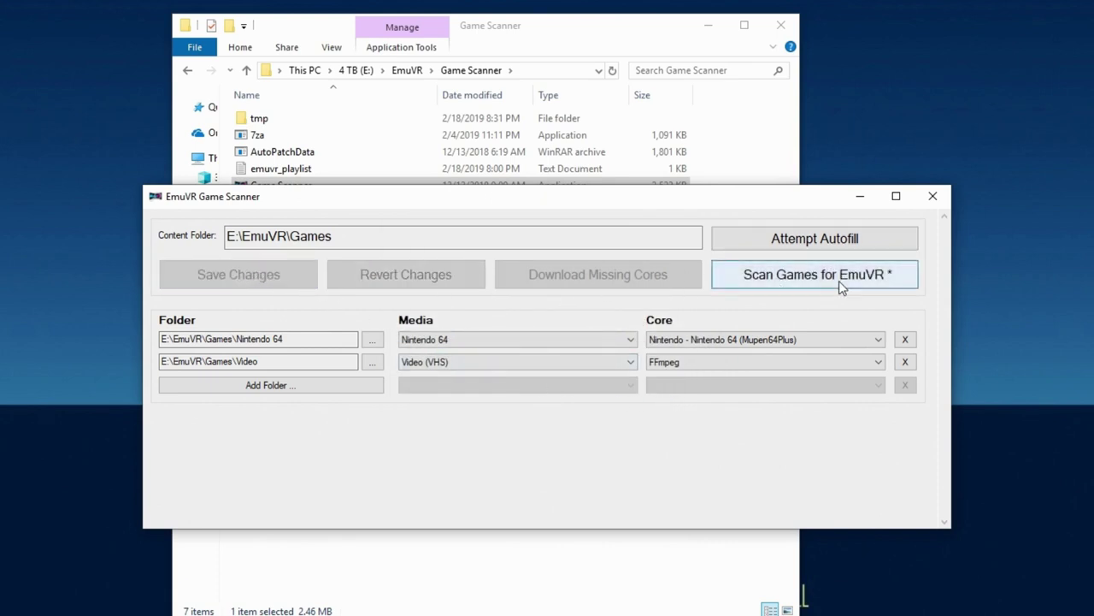
{"action": "left_click", "coordinate": [805, 281]}
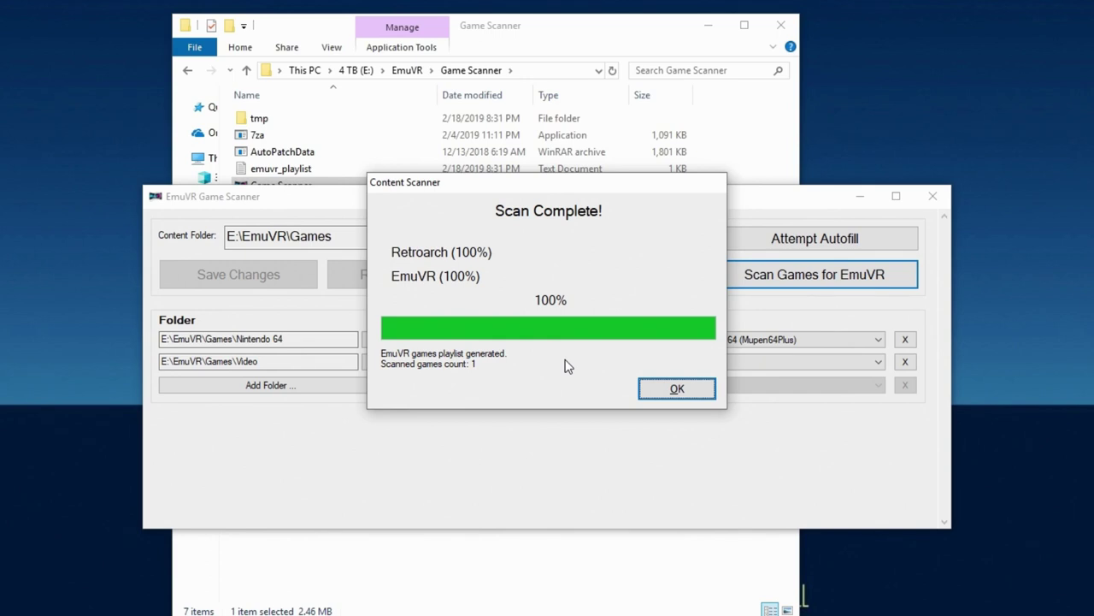
{"action": "left_click", "coordinate": [676, 392]}
{"action": "left_click", "coordinate": [932, 197]}
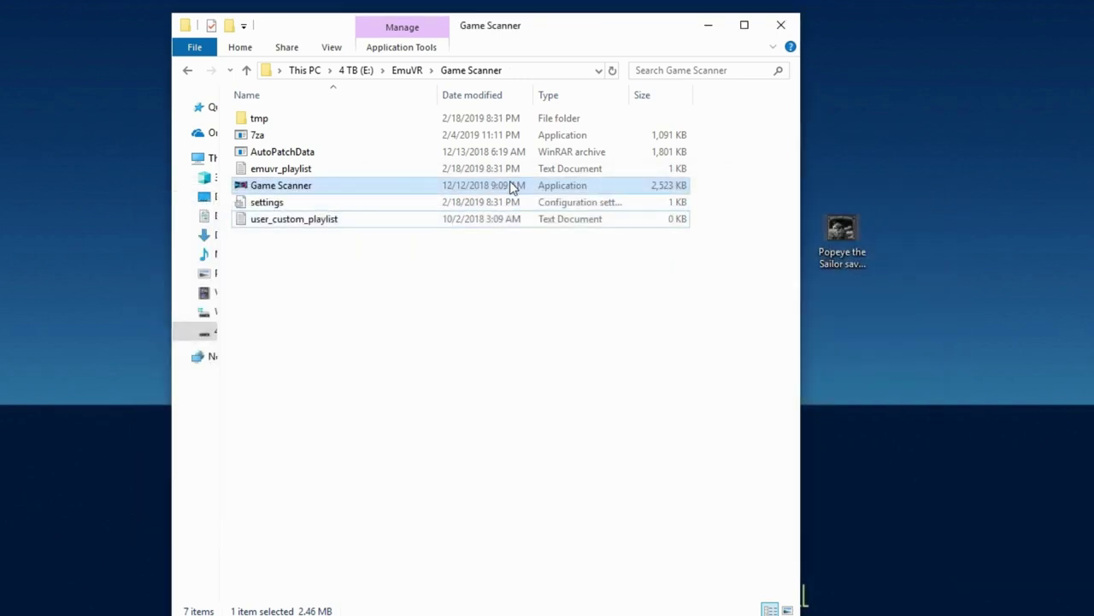
{"action": "left_click", "coordinate": [407, 72]}
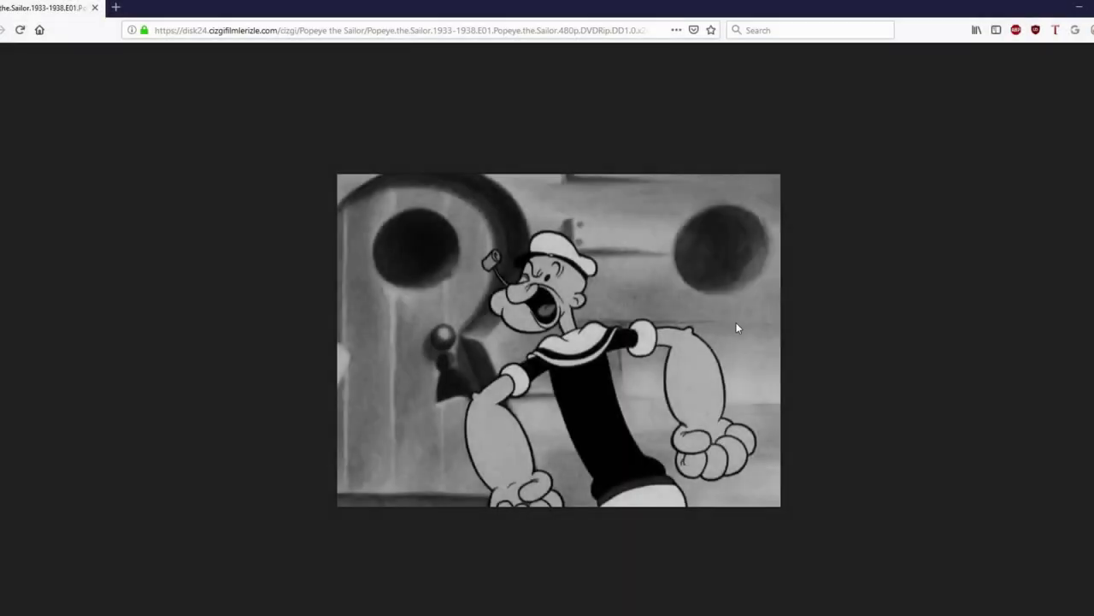
- Copy the full web address of the Popeye video open in the browser
{"action": "mouse_move", "coordinate": [708, 361]}
{"action": "left_click", "coordinate": [410, 30]}
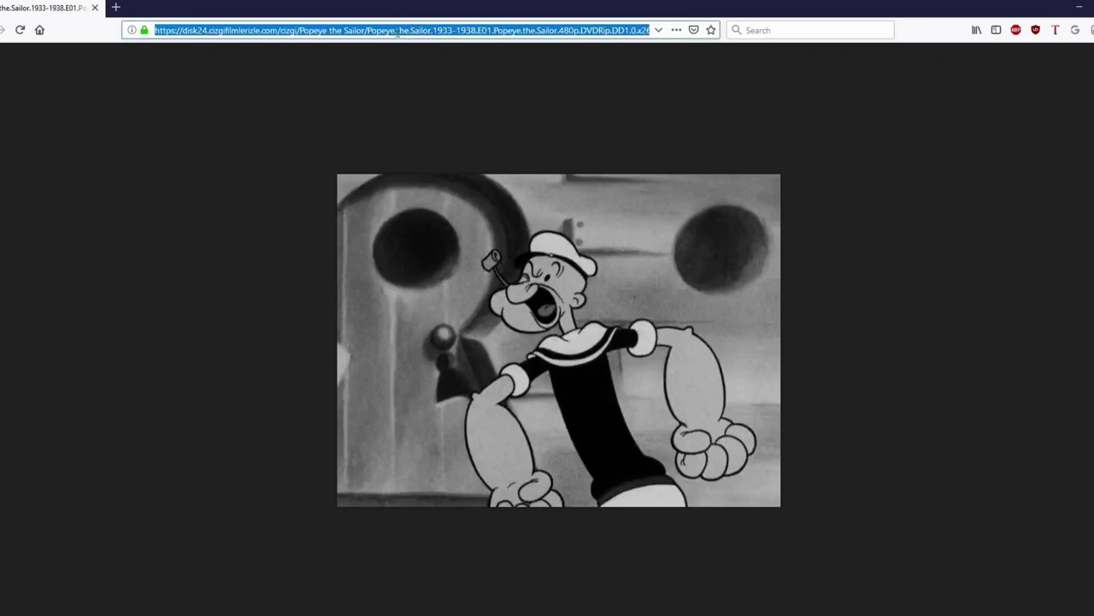
{"action": "right_click", "coordinate": [365, 31]}
{"action": "left_click", "coordinate": [395, 73]}
- Examine the end of the video's web address for its .mp4 file extension
{"action": "left_click", "coordinate": [646, 30]}
{"action": "key", "text": "Right"}
{"action": "key", "text": "Right"}
{"action": "key", "text": "Right"}
{"action": "key", "text": "Right"}
{"action": "key", "text": "Right"}
{"action": "key", "text": "Right"}
{"action": "key", "text": "Right"}
{"action": "key", "text": "Right"}
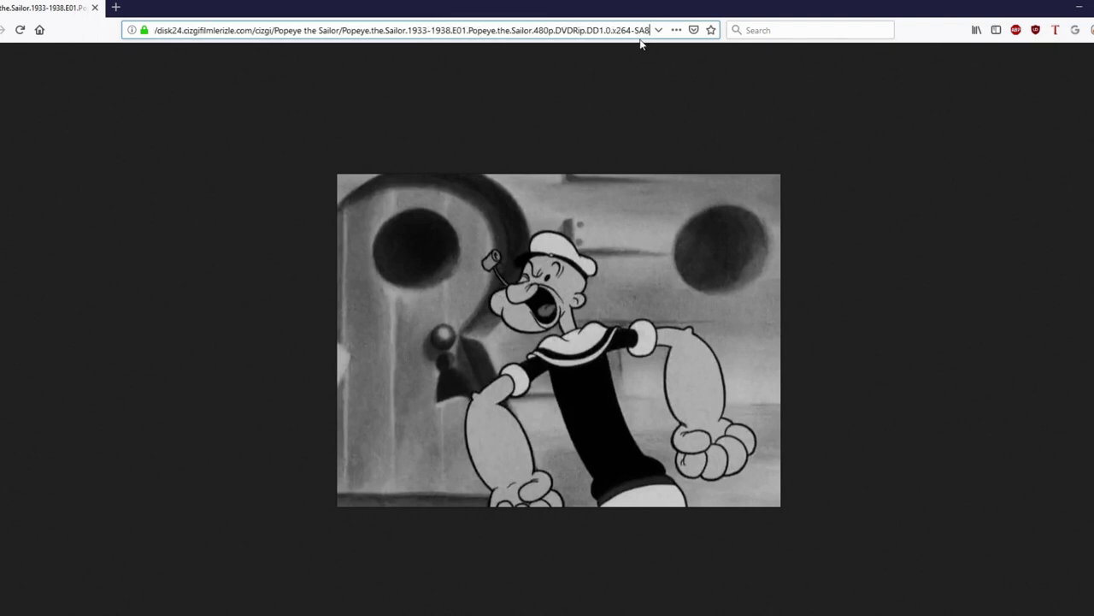
{"action": "key", "text": "Right"}
{"action": "key", "text": "Right"}
{"action": "key", "text": "Right"}
{"action": "key", "text": "Right"}
{"action": "key", "text": "Right"}
{"action": "key", "text": "Right"}
{"action": "left_click_drag", "start_coordinate": [629, 30], "coordinate": [643, 31]}
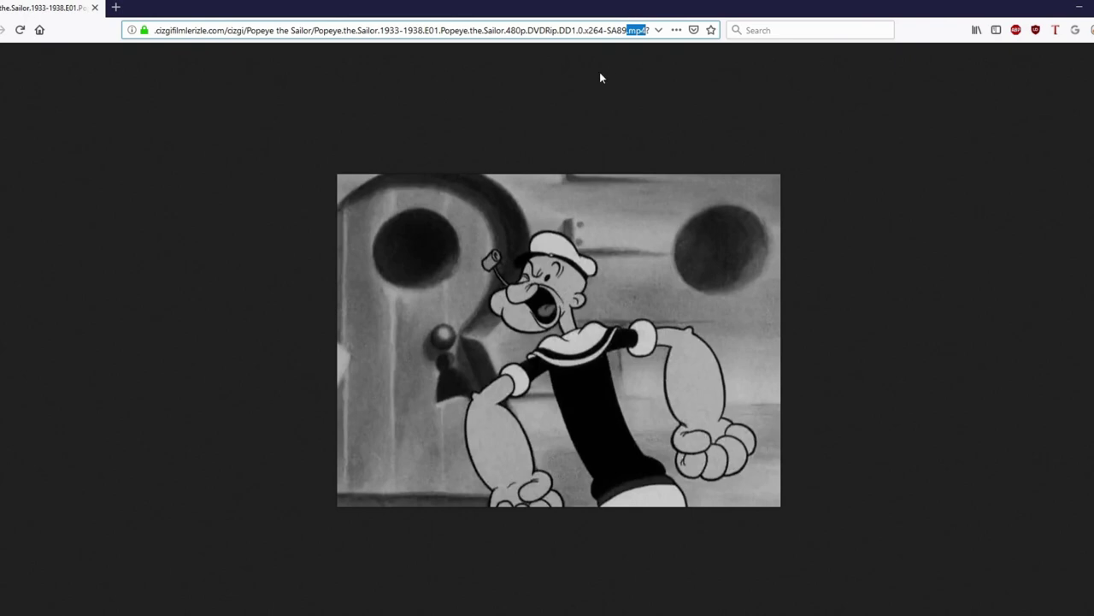
{"action": "left_click", "coordinate": [556, 112]}
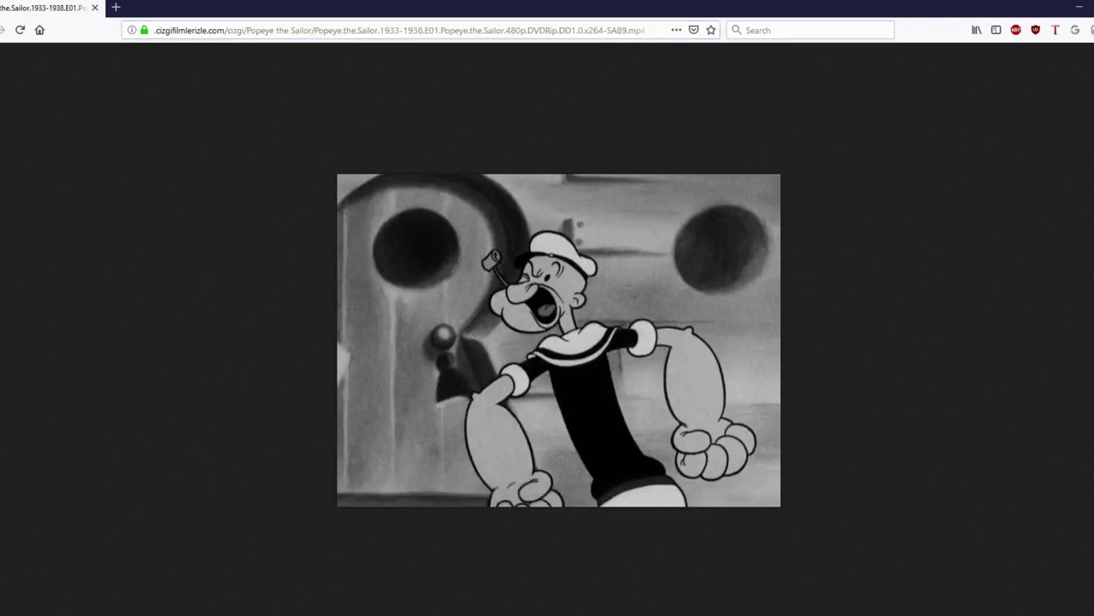
- Switch to File Explorer and create a new text document in the Video folder under EmuVR's Games folder, keeping the default name
{"action": "mouse_move", "coordinate": [315, 614]}
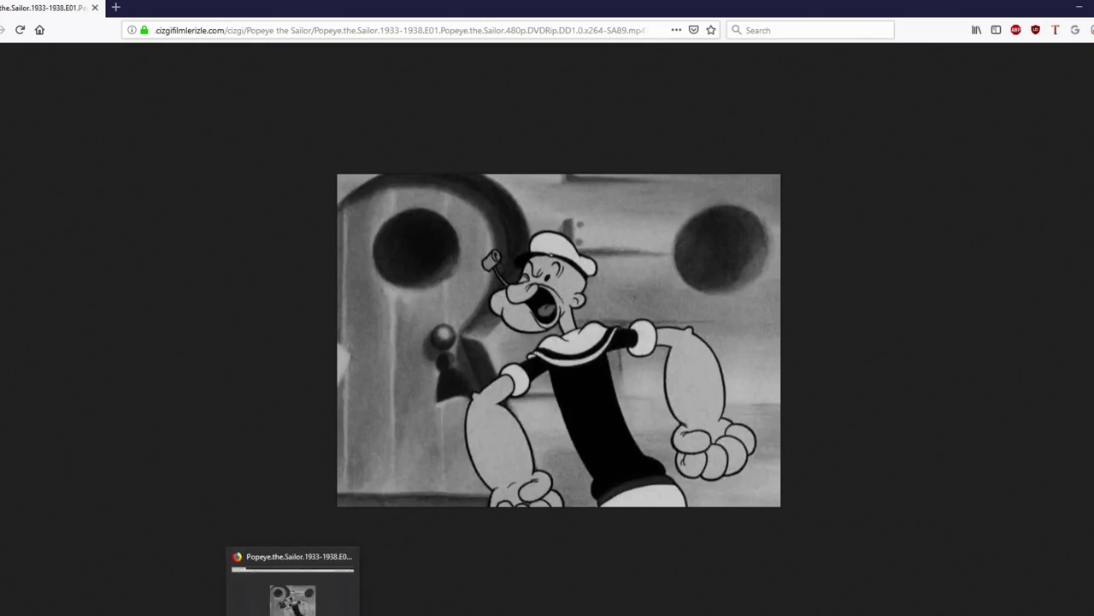
{"action": "left_click", "coordinate": [296, 555]}
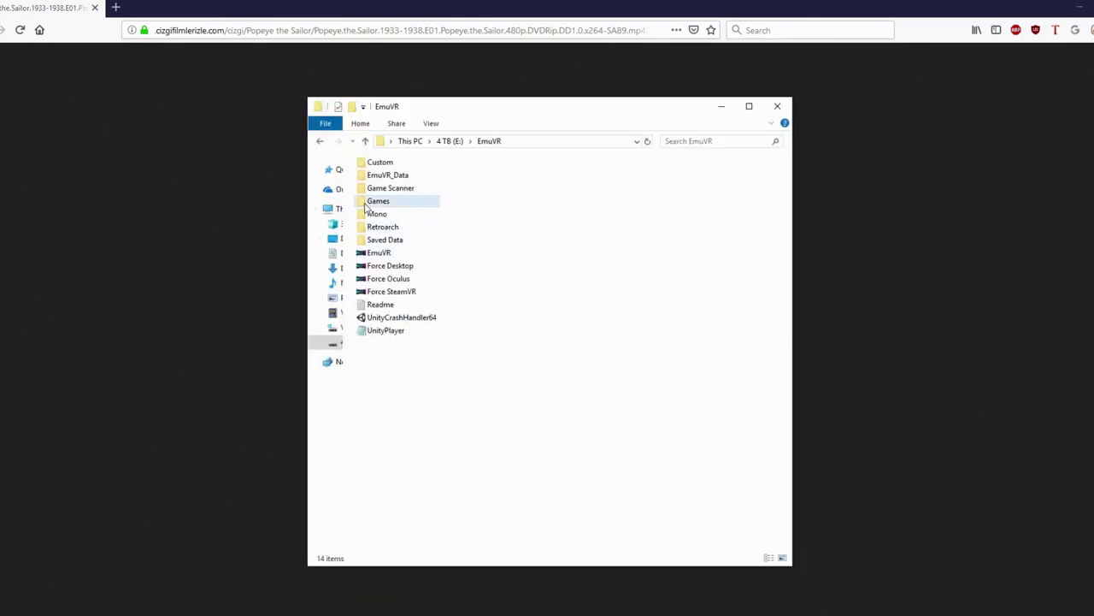
{"action": "double_click", "coordinate": [364, 202]}
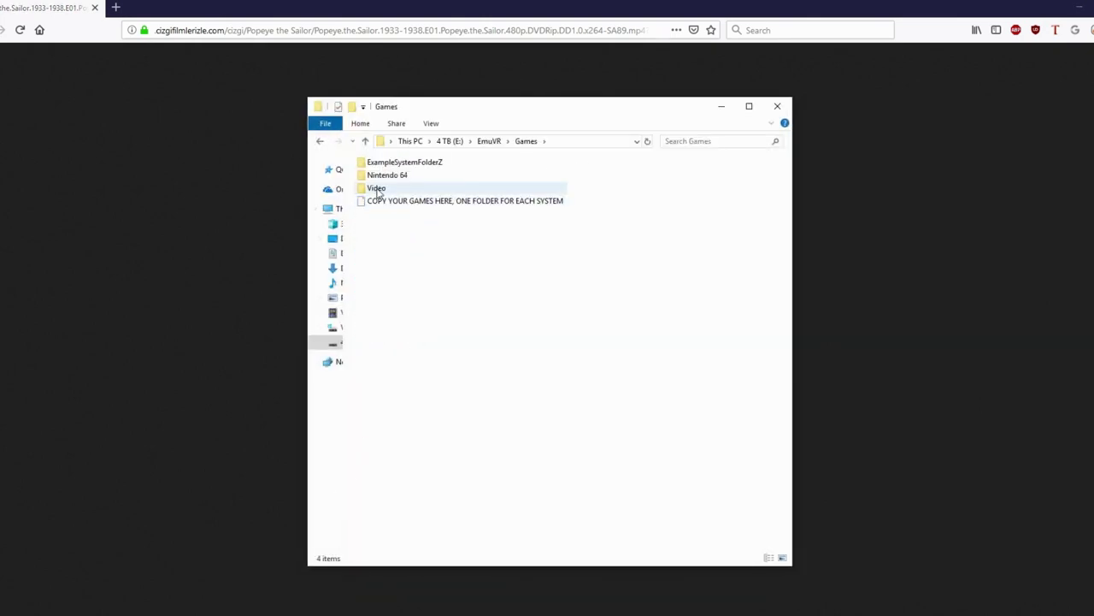
{"action": "double_click", "coordinate": [377, 192]}
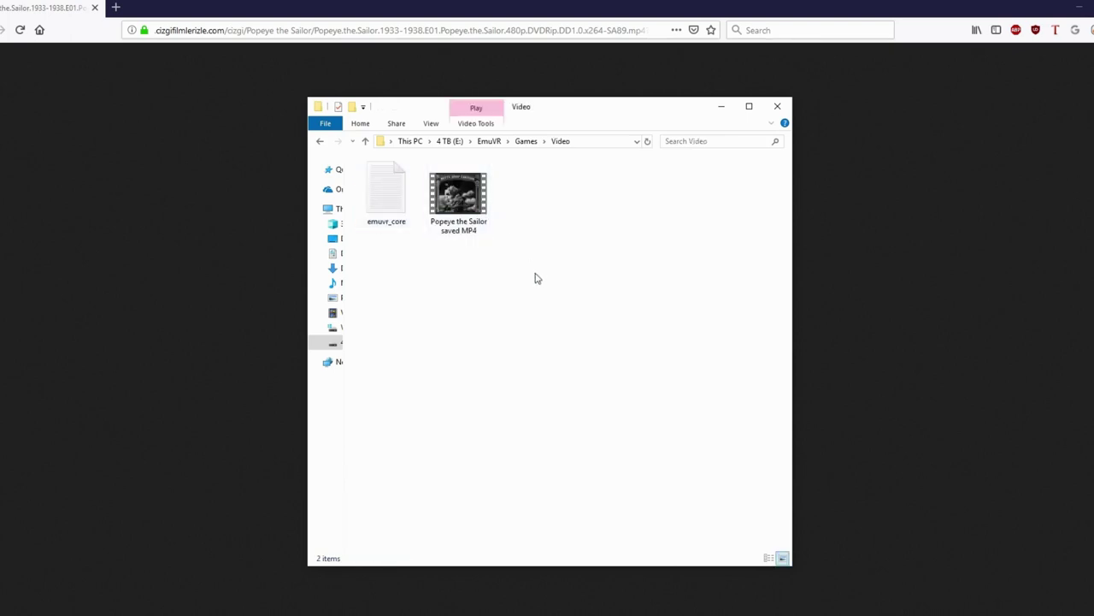
{"action": "right_click", "coordinate": [535, 278]}
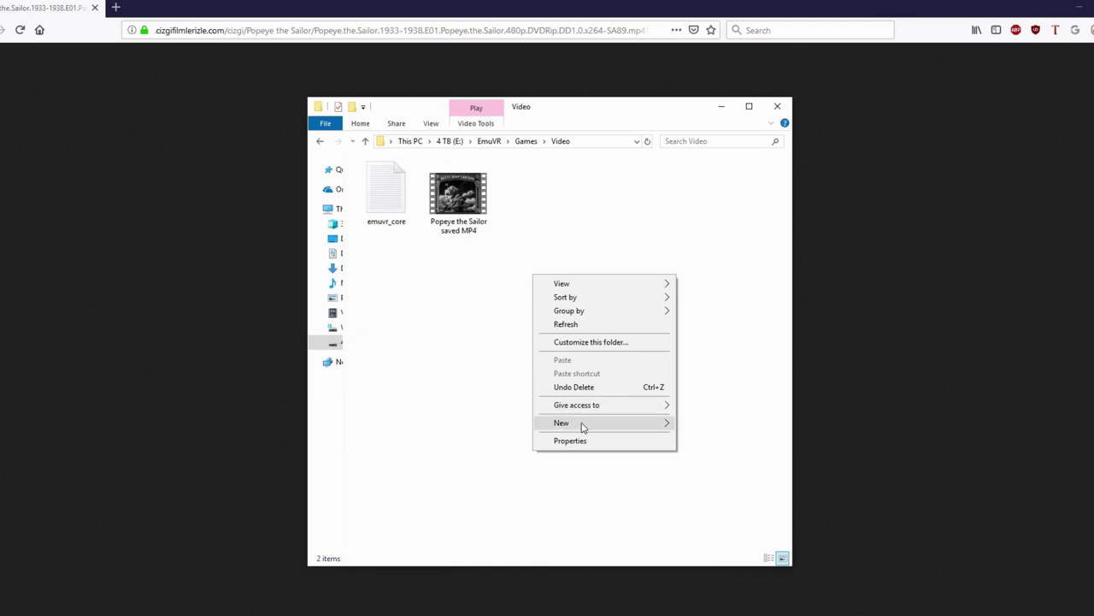
{"action": "mouse_move", "coordinate": [619, 428]}
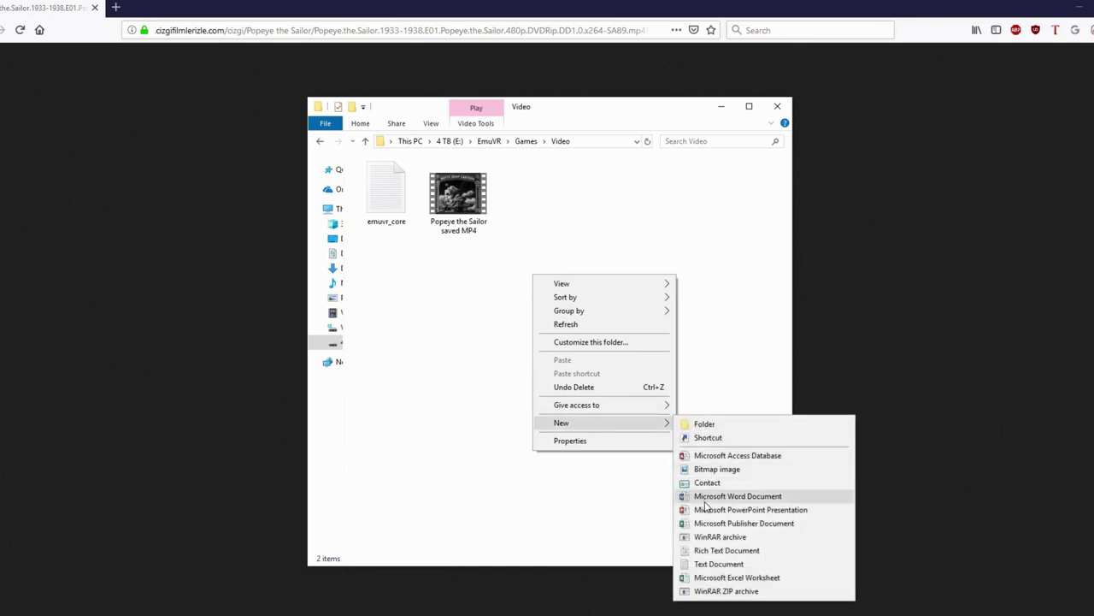
{"action": "left_click", "coordinate": [714, 566]}
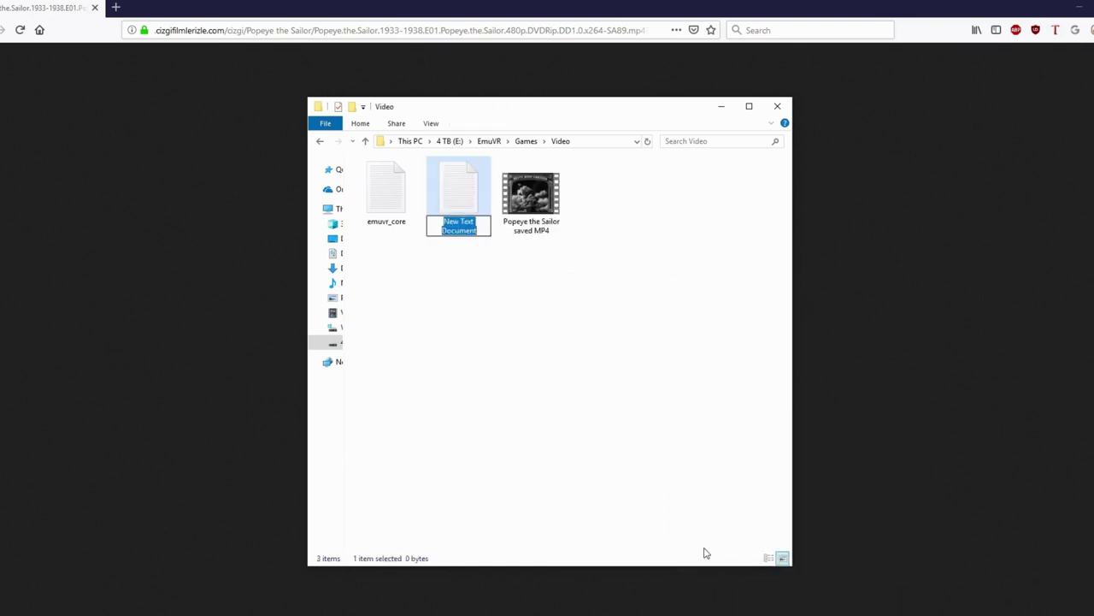
{"action": "left_click", "coordinate": [460, 272]}
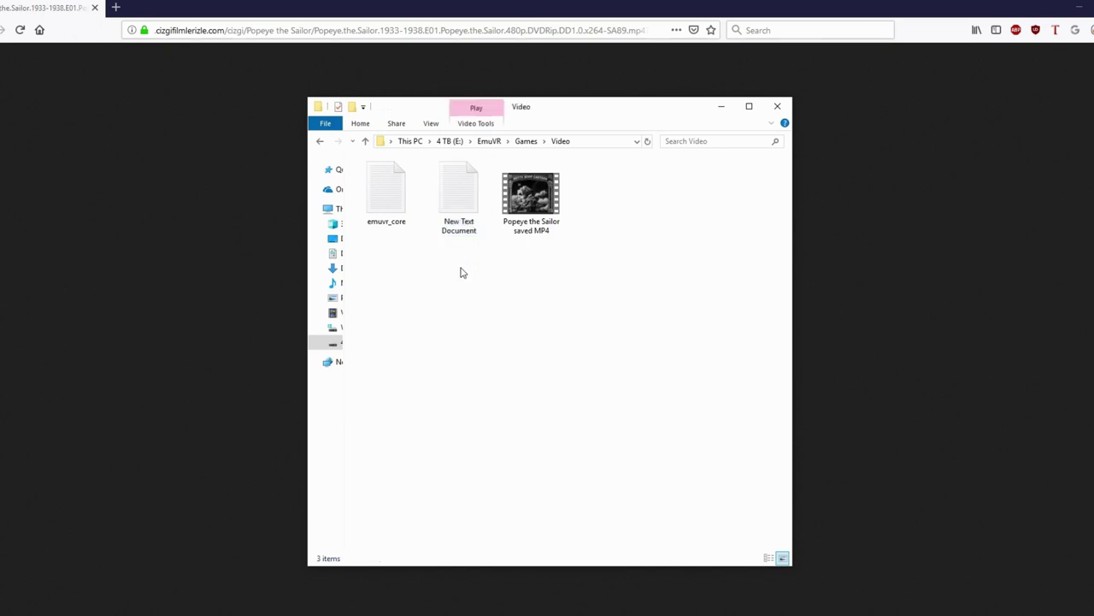
- Open the new text document in Notepad and paste the copied video address into it
{"action": "double_click", "coordinate": [455, 202]}
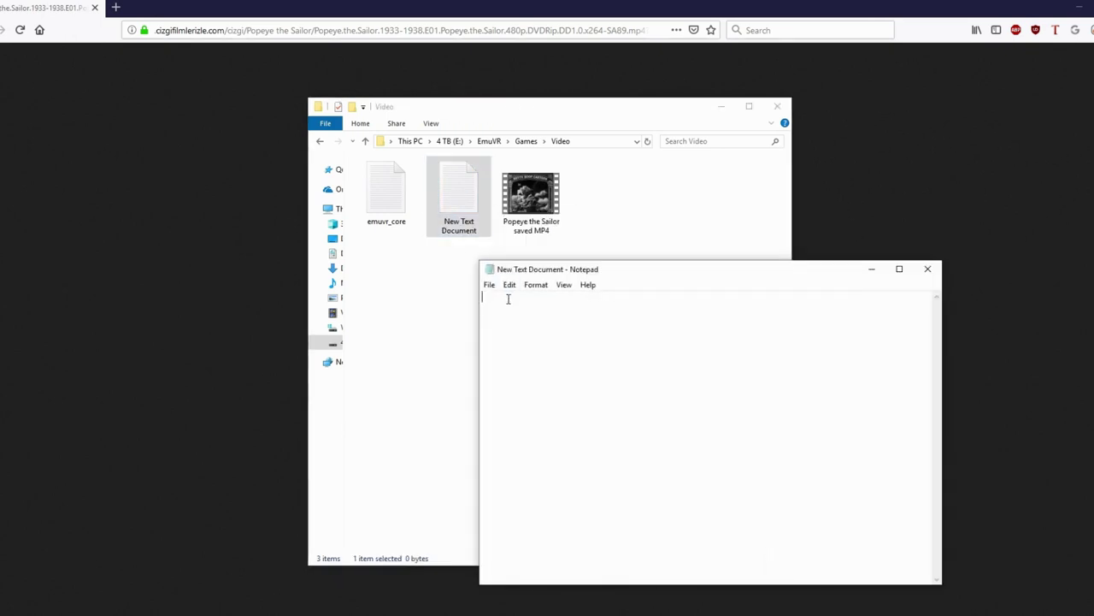
{"action": "right_click", "coordinate": [524, 332]}
{"action": "left_click", "coordinate": [555, 384]}
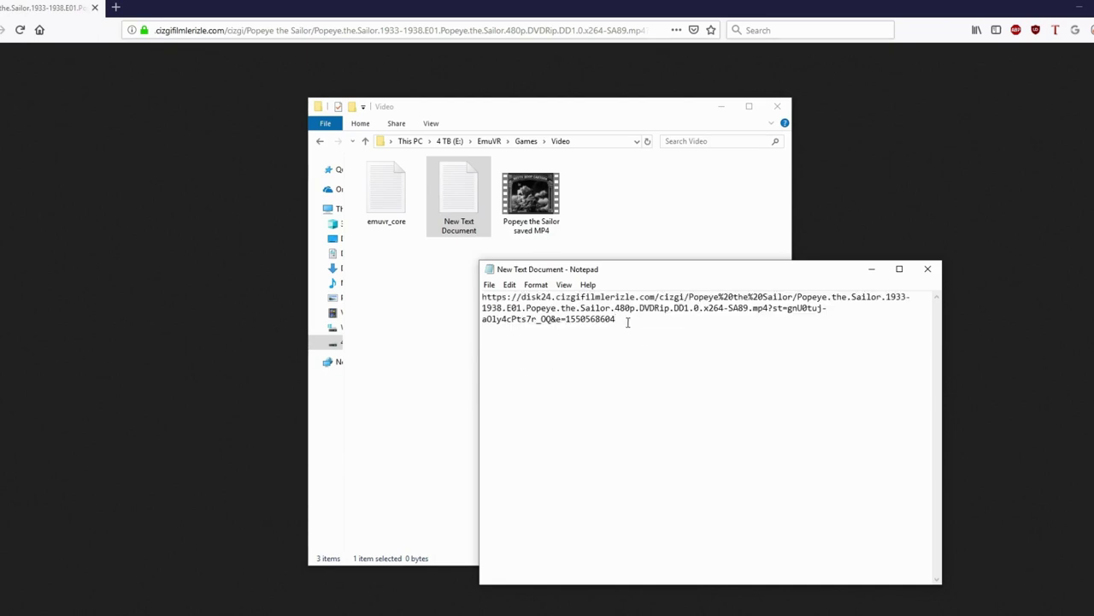
- Save the pasted address as Popeye Direct Link.str in the Video folder and close Notepad
{"action": "left_click", "coordinate": [489, 283]}
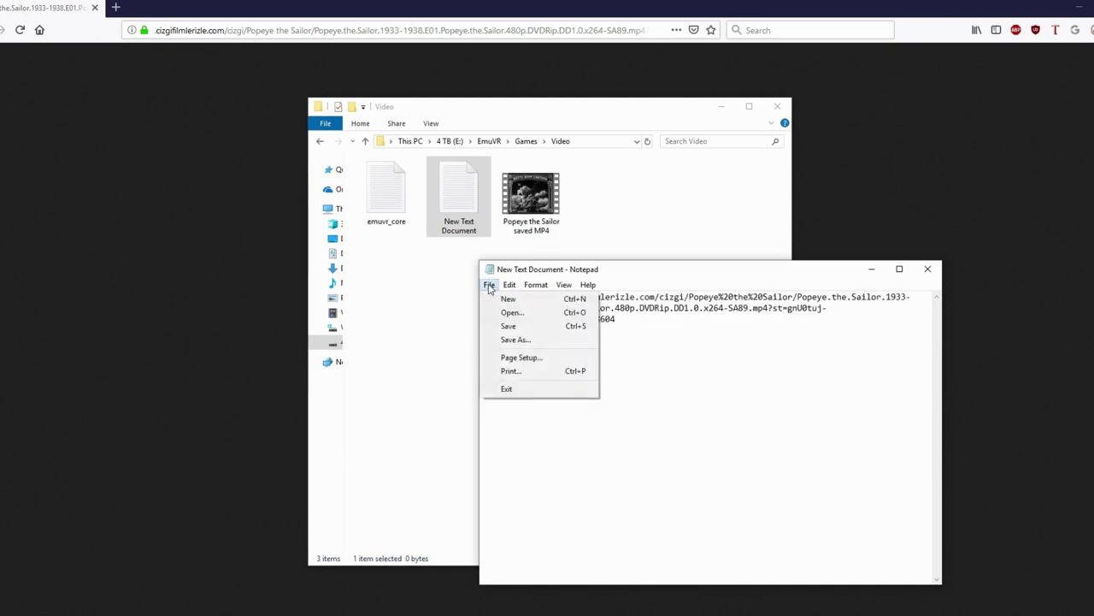
{"action": "left_click", "coordinate": [510, 340]}
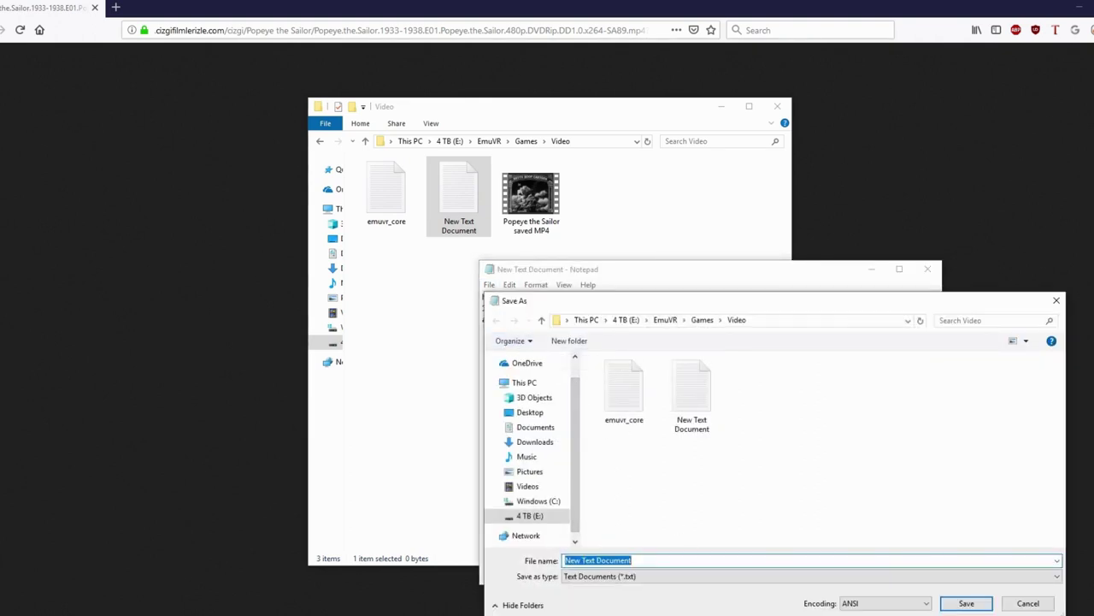
{"action": "type", "text": "Popeye"}
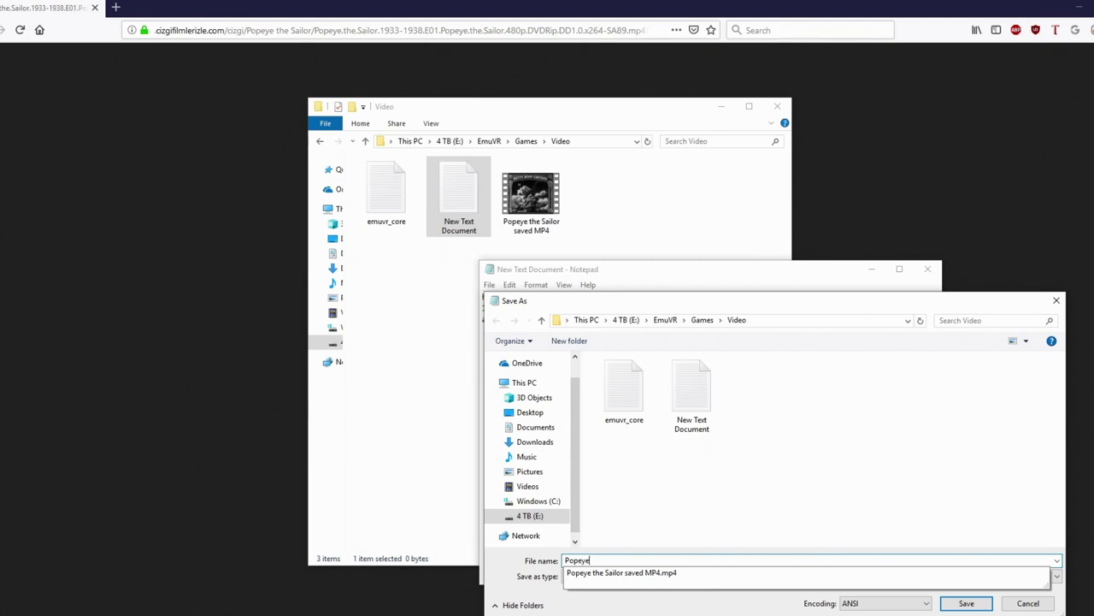
{"action": "type", "text": " Direct"}
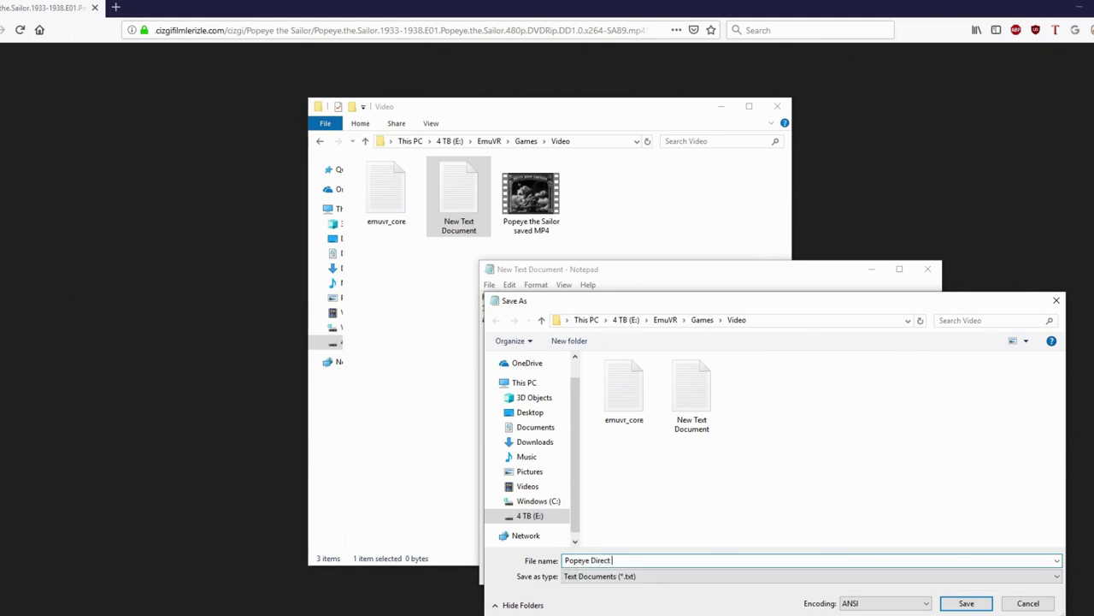
{"action": "type", "text": " Link.str"}
{"action": "left_click", "coordinate": [967, 604]}
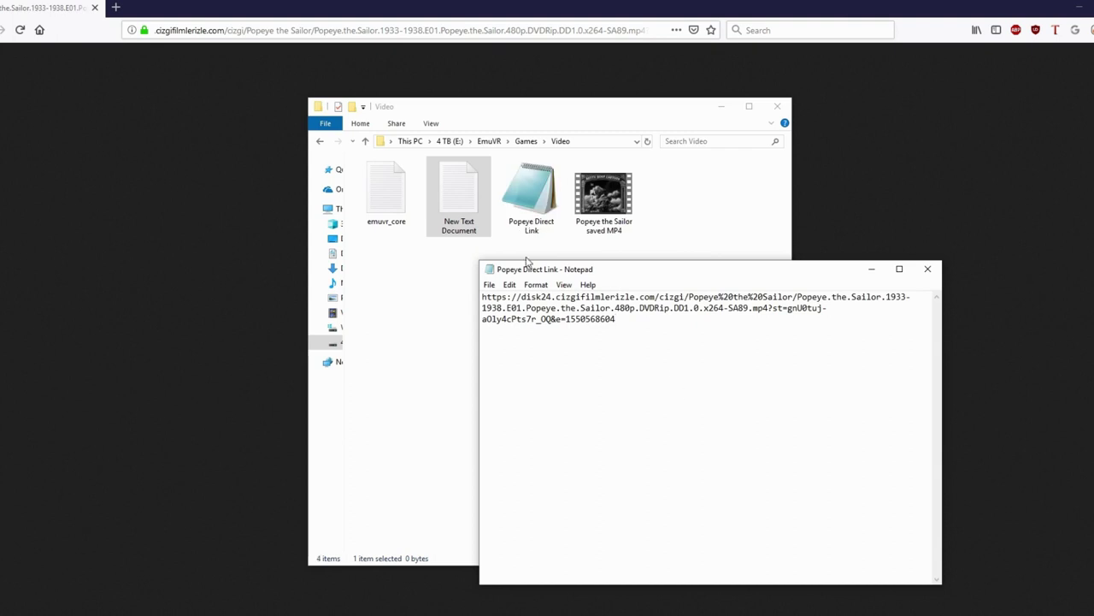
{"action": "left_click", "coordinate": [928, 270]}
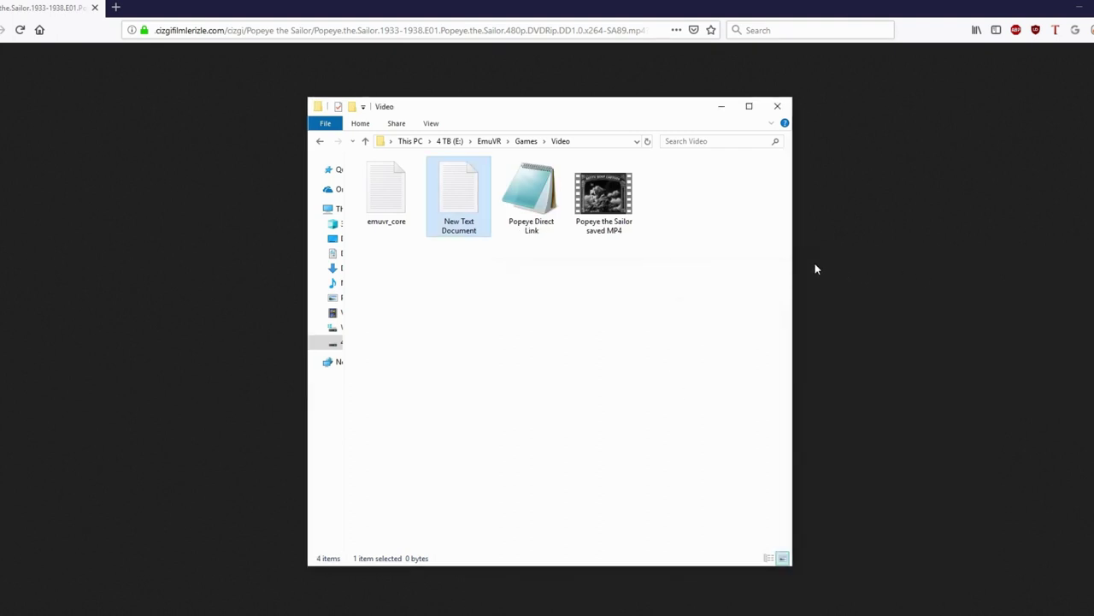
- Delete the leftover New Text Document from the Video folder
{"action": "left_click", "coordinate": [498, 263]}
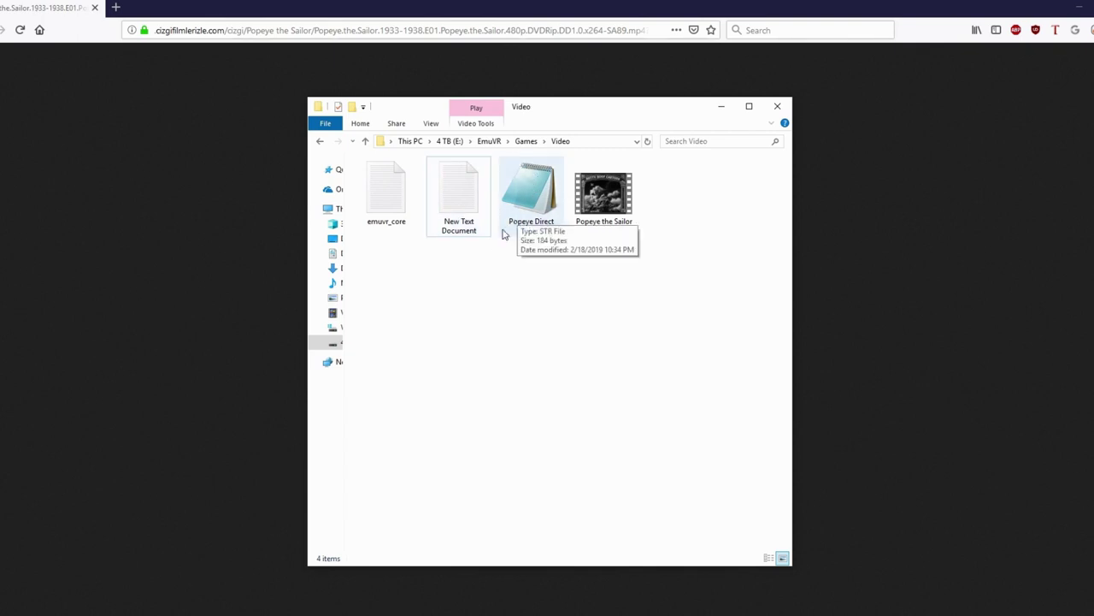
{"action": "left_click", "coordinate": [452, 195]}
{"action": "right_click", "coordinate": [454, 204]}
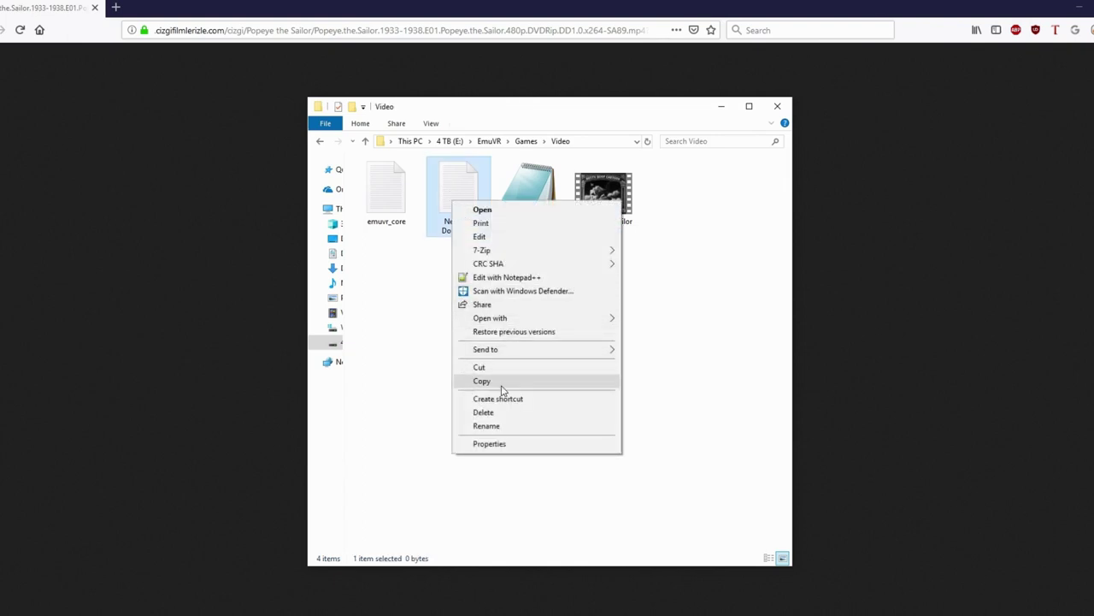
{"action": "left_click", "coordinate": [493, 411]}
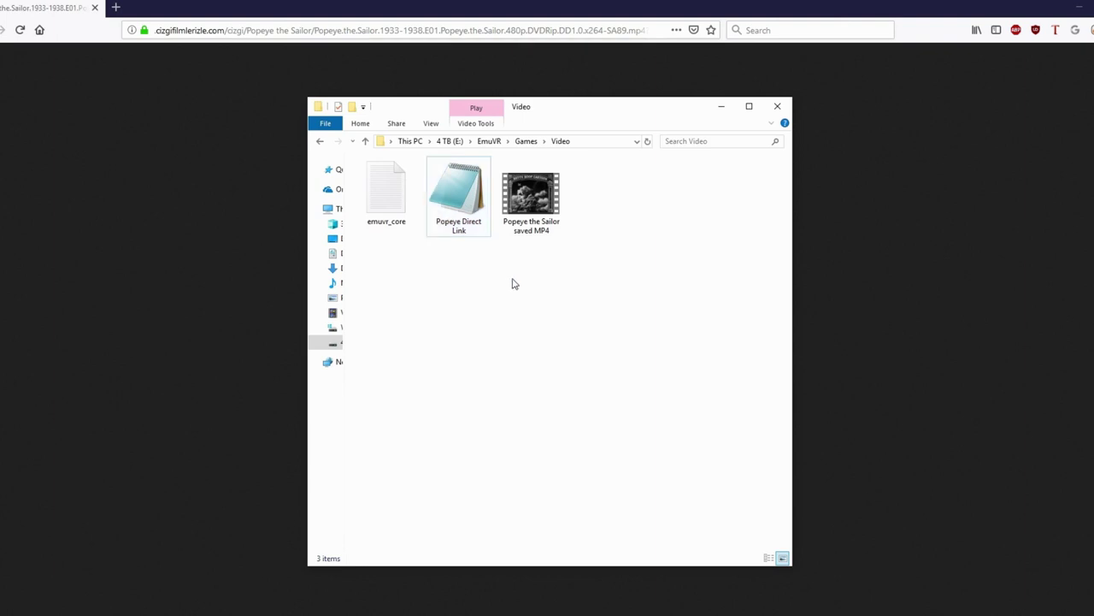
- Run Game Scanner from the EmuVR folder to scan the games for EmuVR, close it and return to the EmuVR folder
{"action": "left_click", "coordinate": [491, 143]}
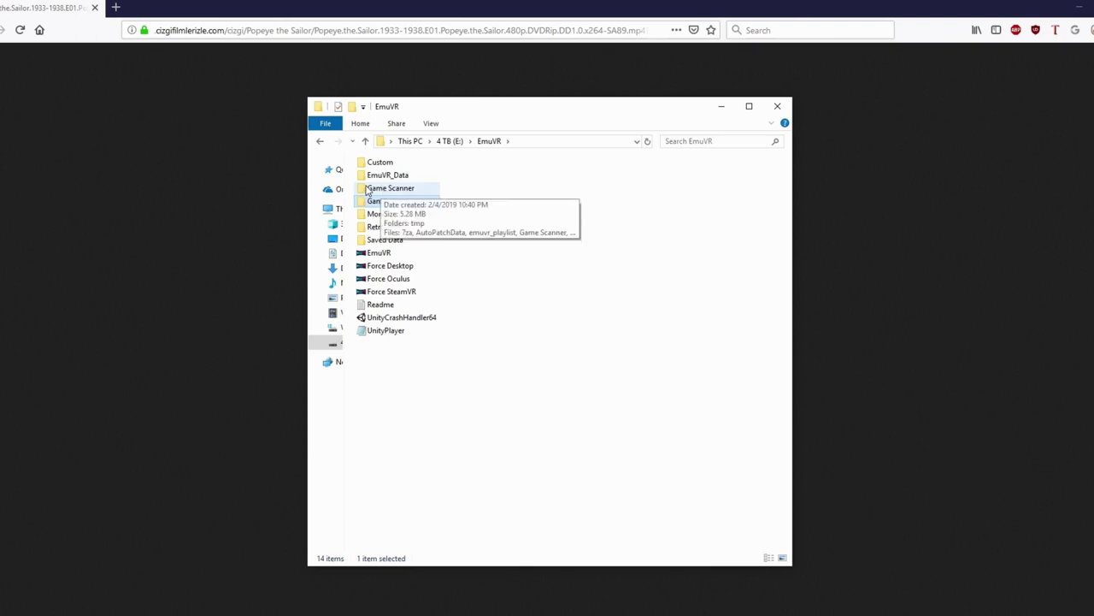
{"action": "double_click", "coordinate": [371, 191]}
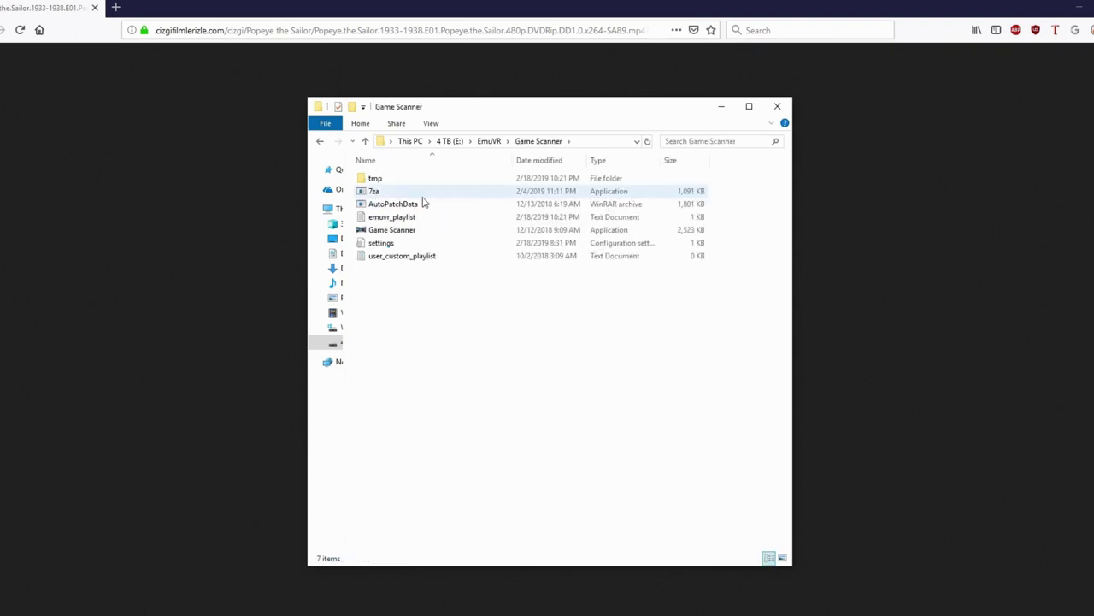
{"action": "double_click", "coordinate": [391, 230]}
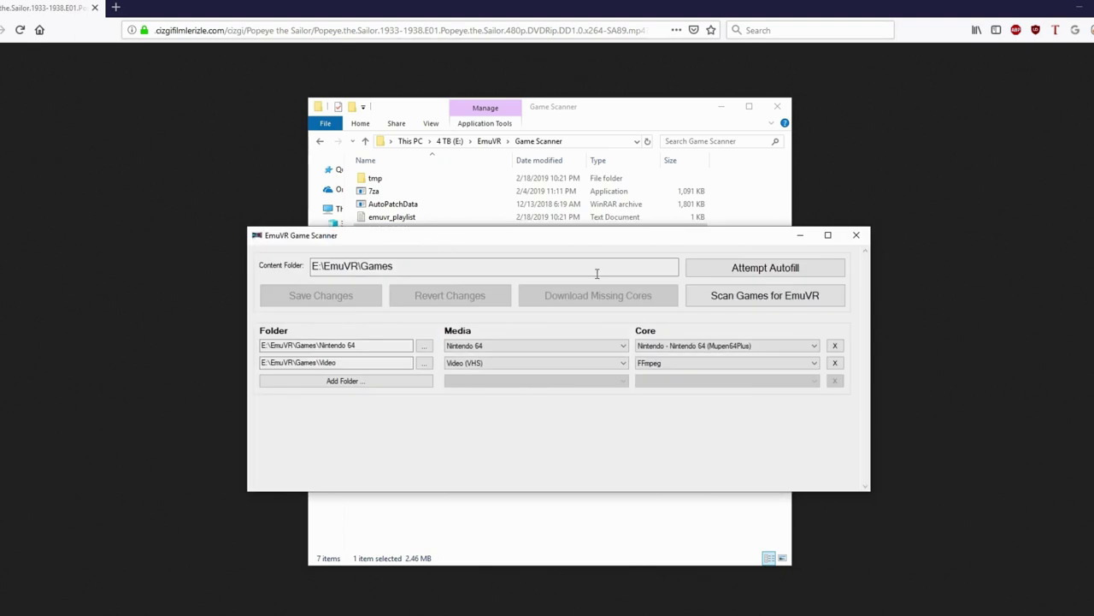
{"action": "left_click", "coordinate": [751, 296]}
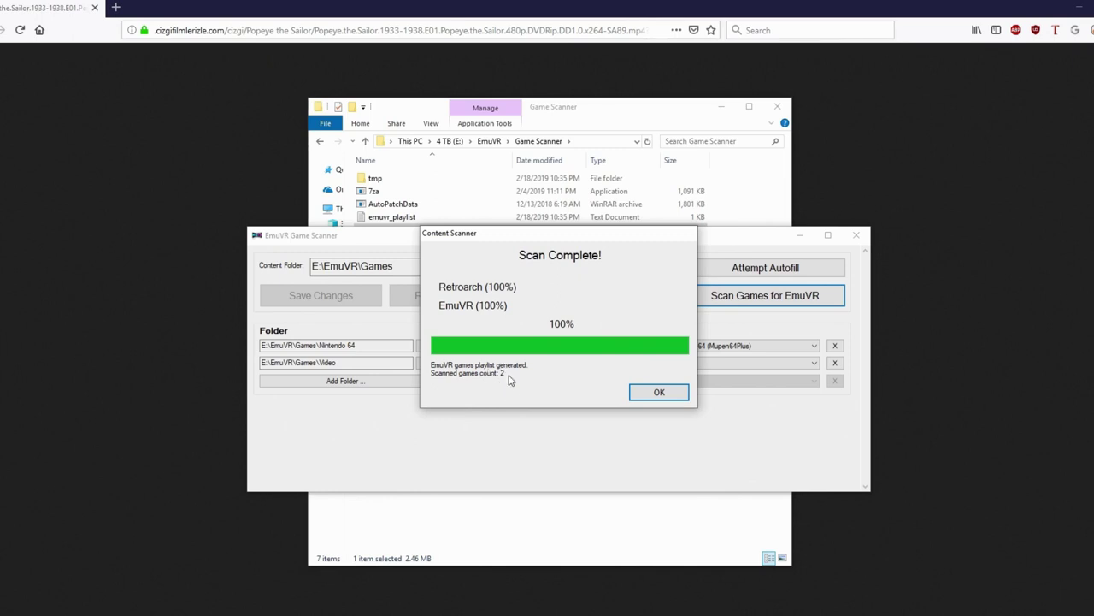
{"action": "left_click", "coordinate": [662, 395]}
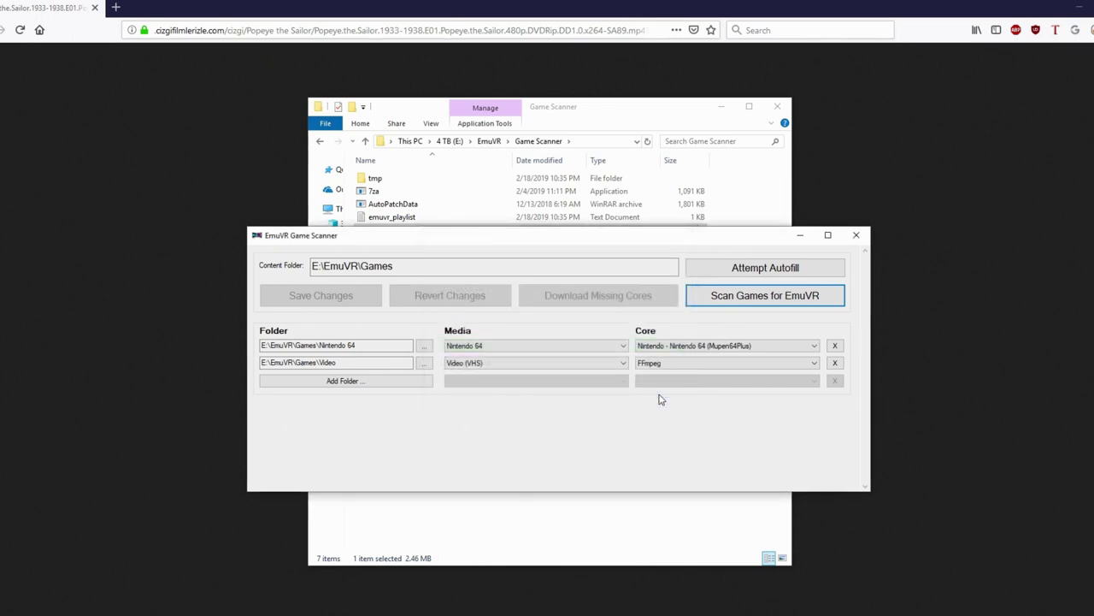
{"action": "left_click", "coordinate": [856, 235]}
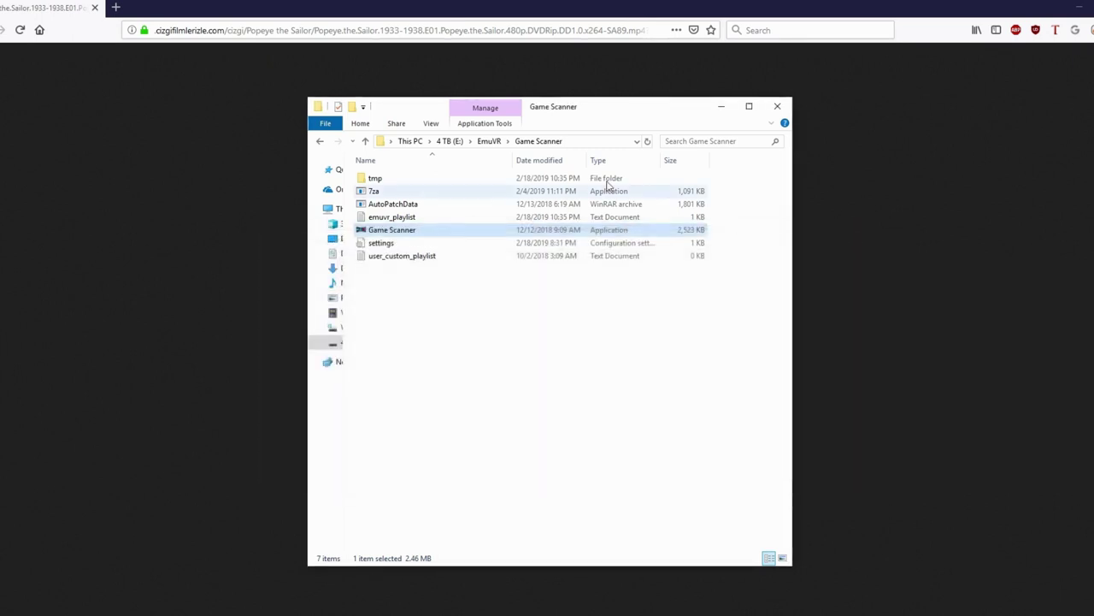
{"action": "left_click", "coordinate": [489, 142]}
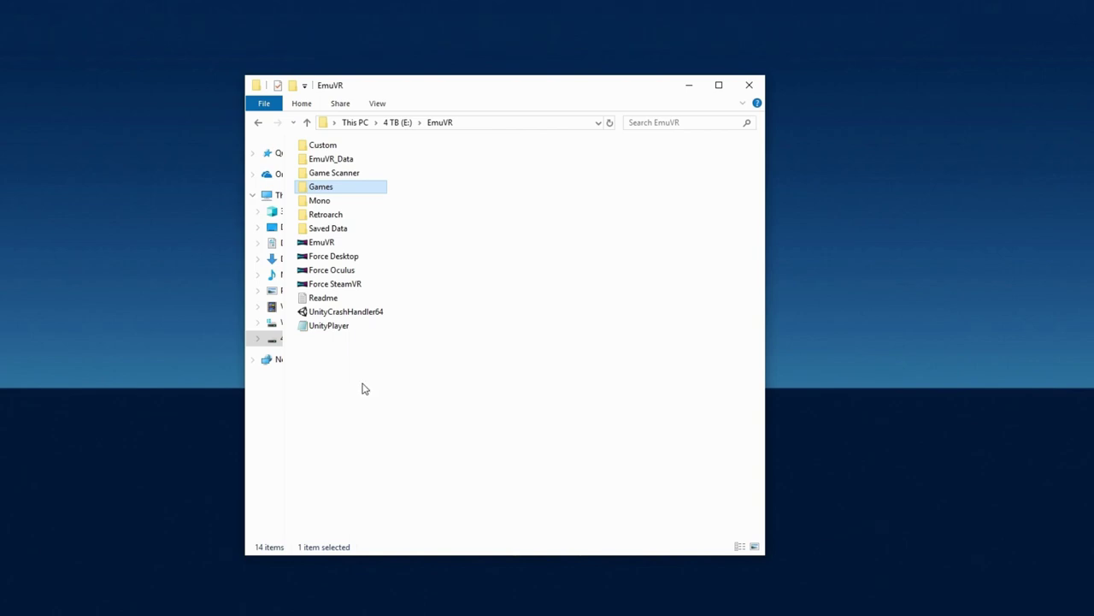
{"action": "left_click", "coordinate": [452, 380]}
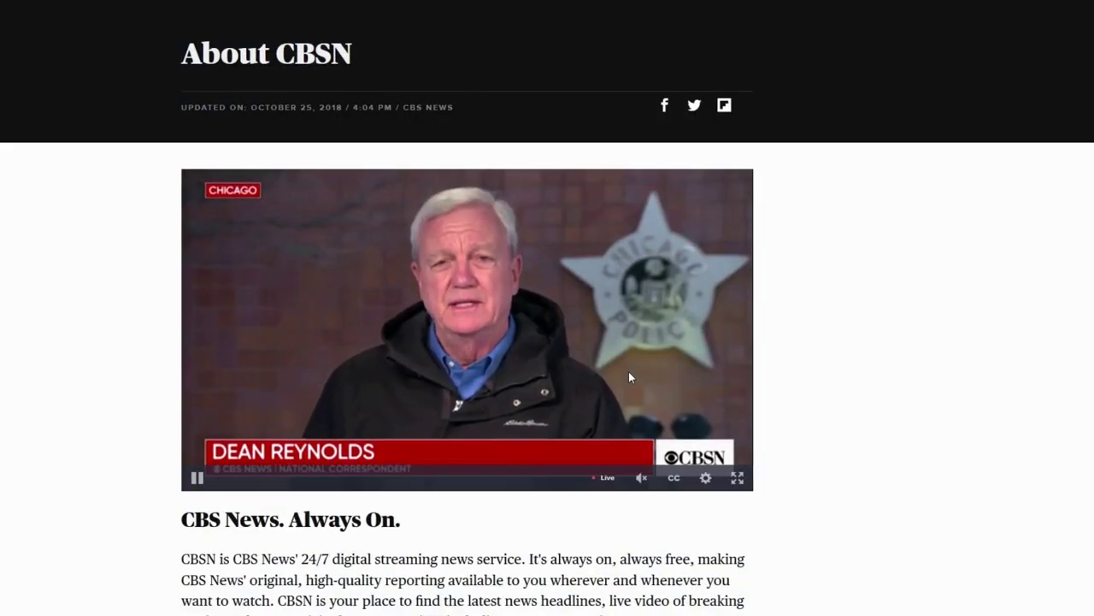
- On the browser's About CBSN page, filter the network requests to media and copy the URL of the master_360.m3u8 stream
{"action": "key", "text": "F12"}
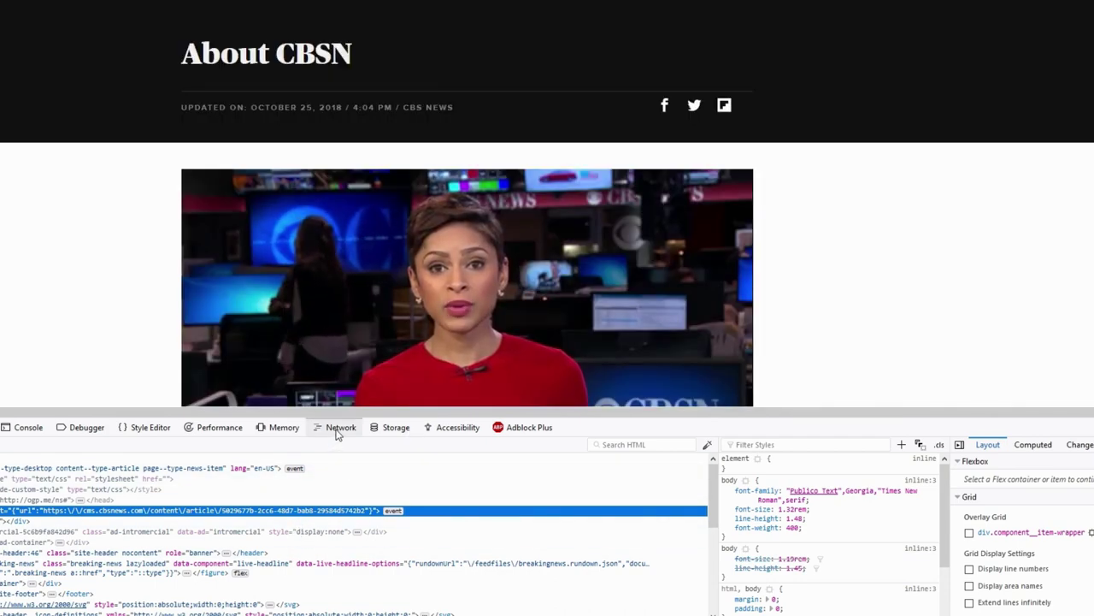
{"action": "left_click", "coordinate": [342, 433]}
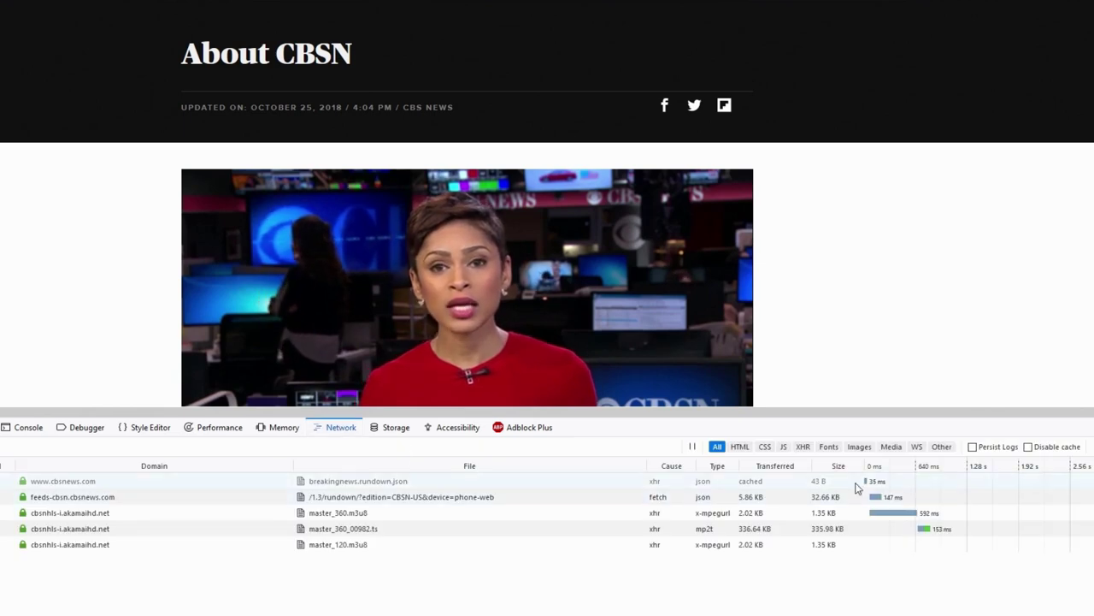
{"action": "left_click", "coordinate": [890, 448]}
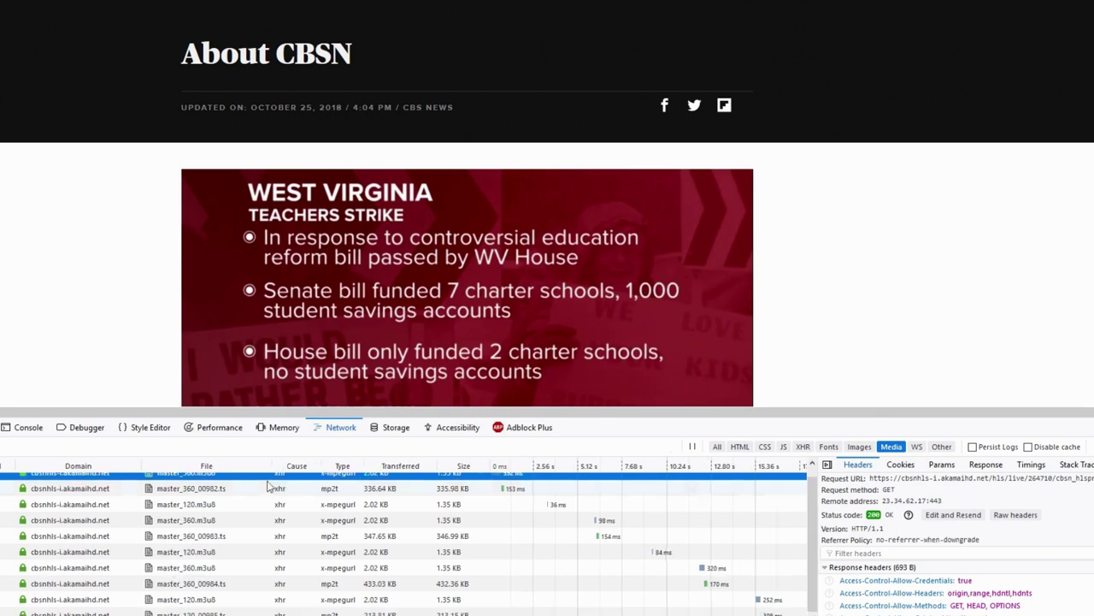
{"action": "left_click", "coordinate": [362, 484]}
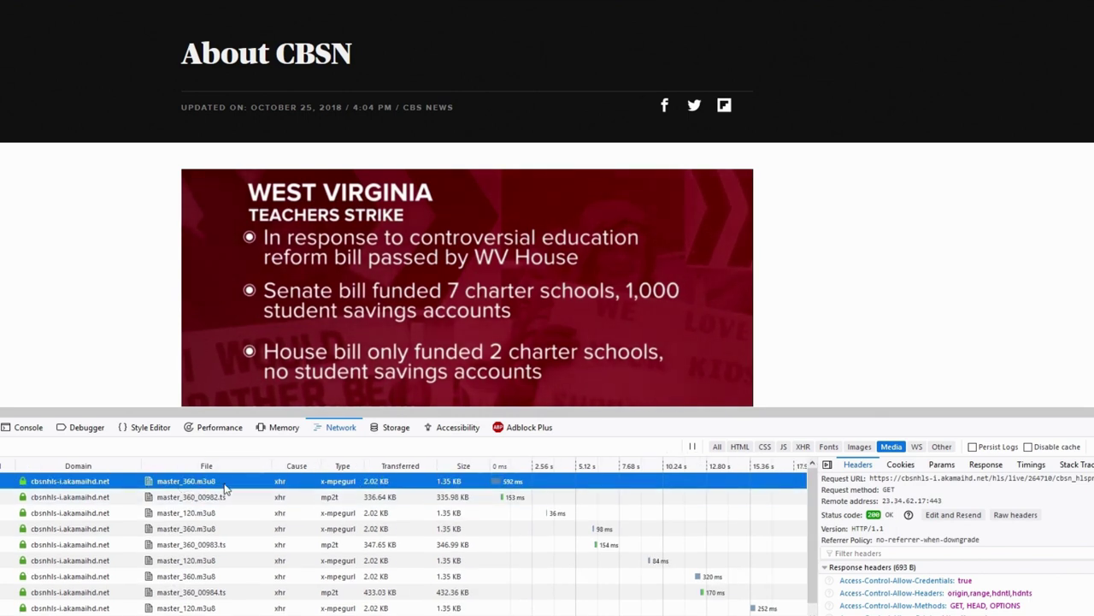
{"action": "right_click", "coordinate": [224, 486]}
{"action": "mouse_move", "coordinate": [325, 492]}
{"action": "left_click", "coordinate": [390, 496]}
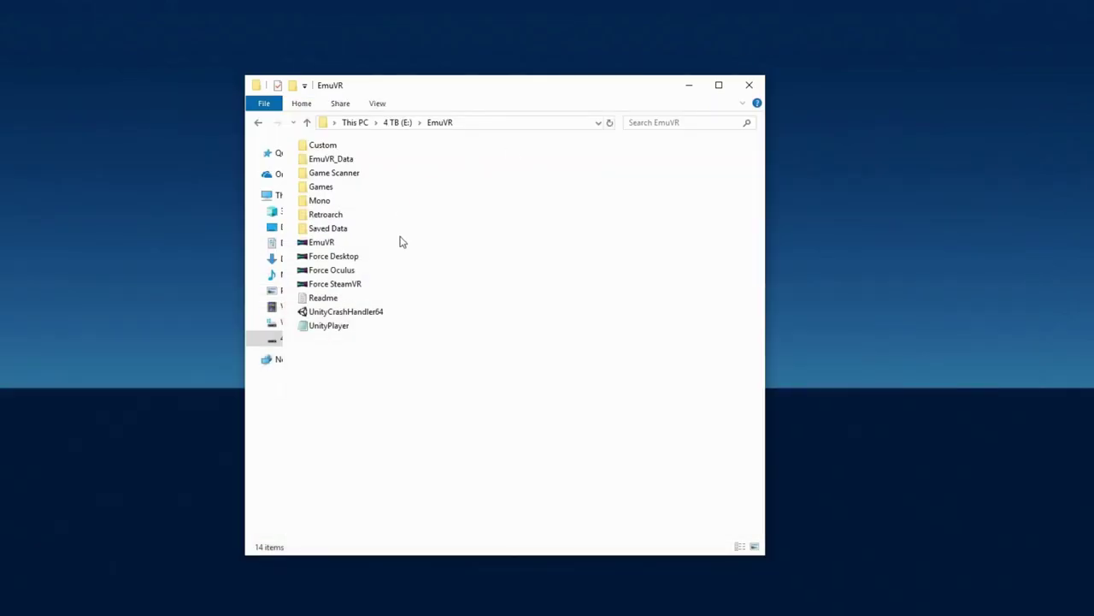
- Switch to File Explorer, create a text document in EmuVR's Games\Video folder and paste the copied stream URL into it in Notepad
{"action": "double_click", "coordinate": [333, 187]}
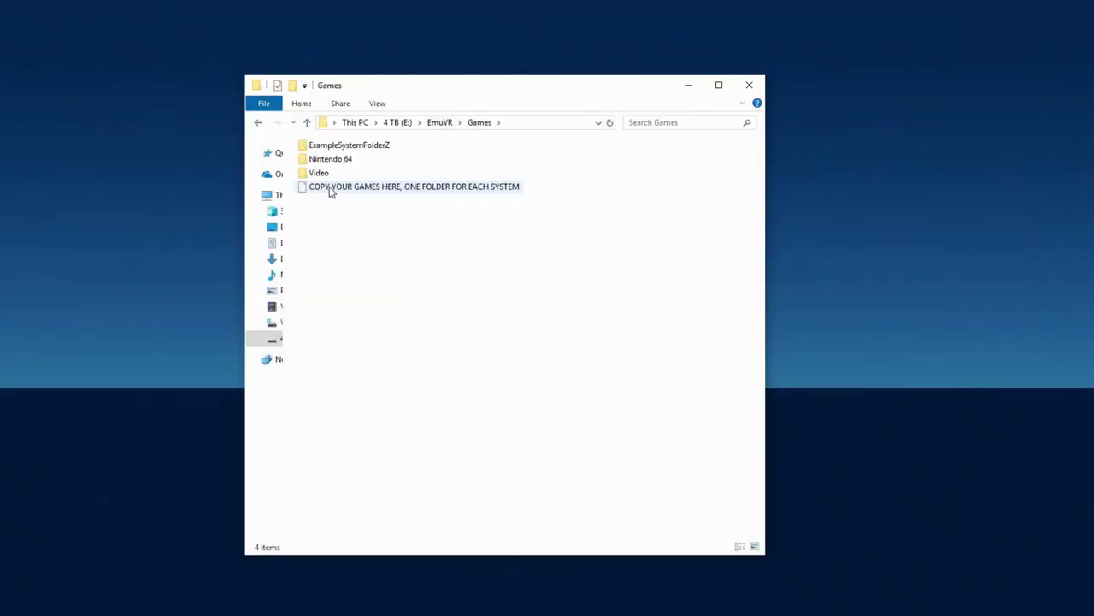
{"action": "double_click", "coordinate": [320, 173]}
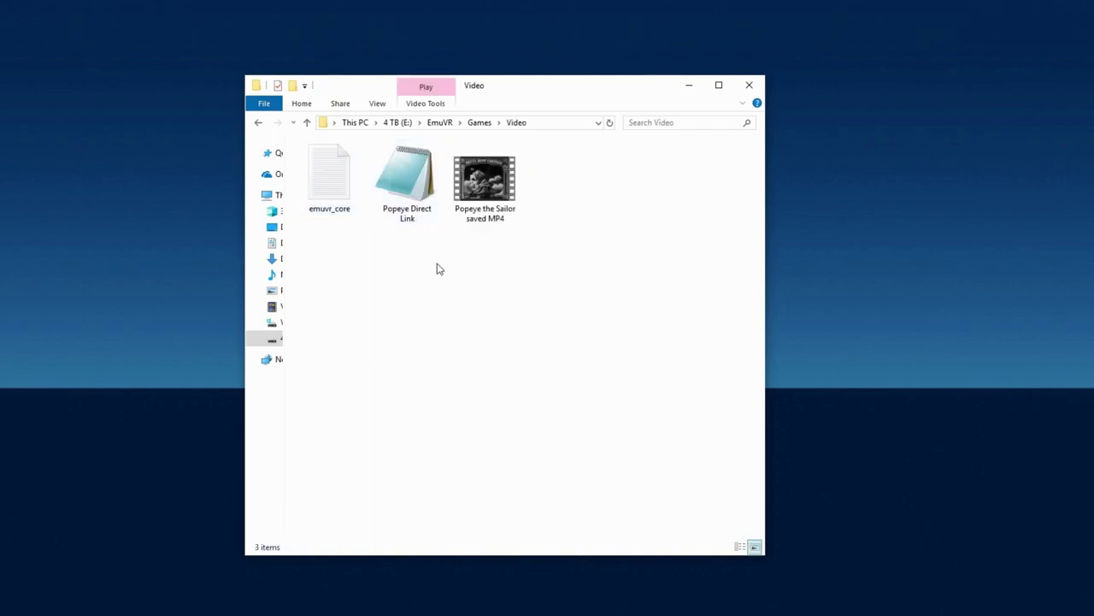
{"action": "right_click", "coordinate": [482, 295]}
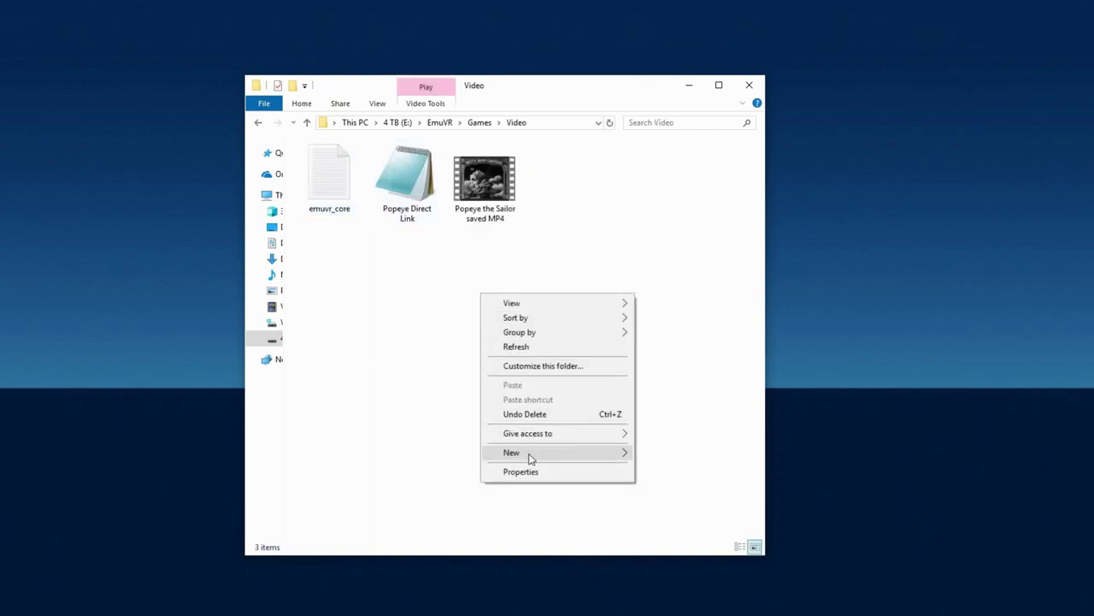
{"action": "mouse_move", "coordinate": [539, 453]}
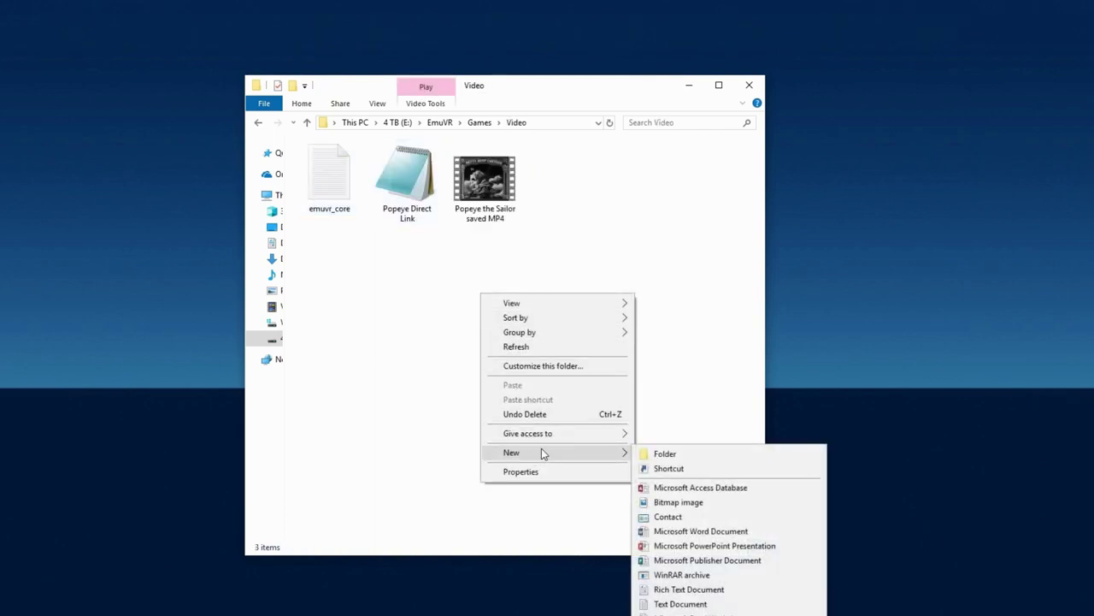
{"action": "left_click", "coordinate": [681, 604]}
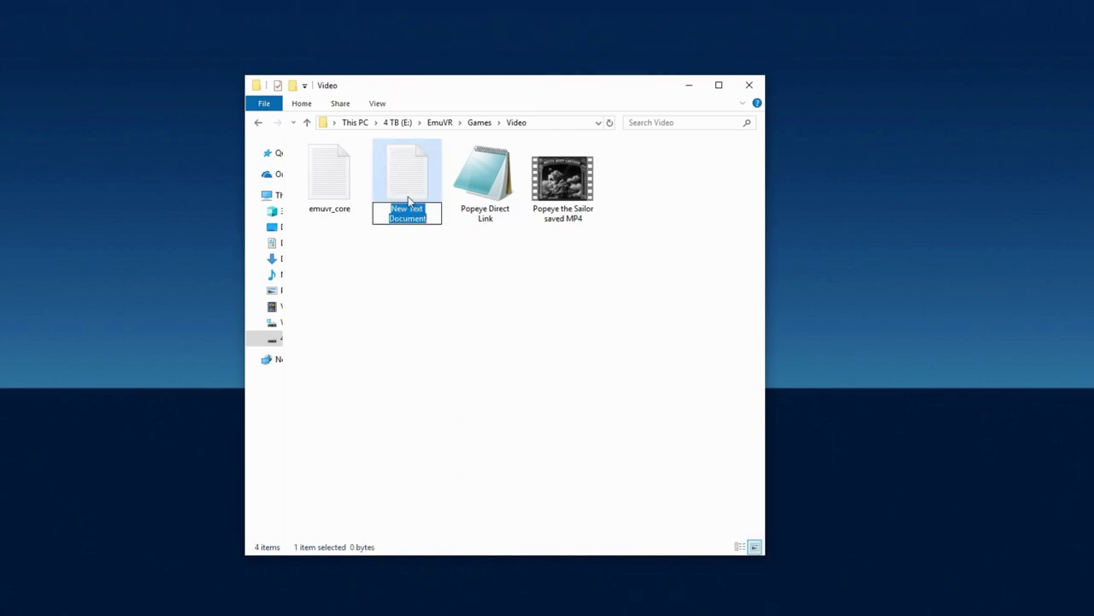
{"action": "left_click", "coordinate": [432, 288]}
{"action": "double_click", "coordinate": [407, 181]}
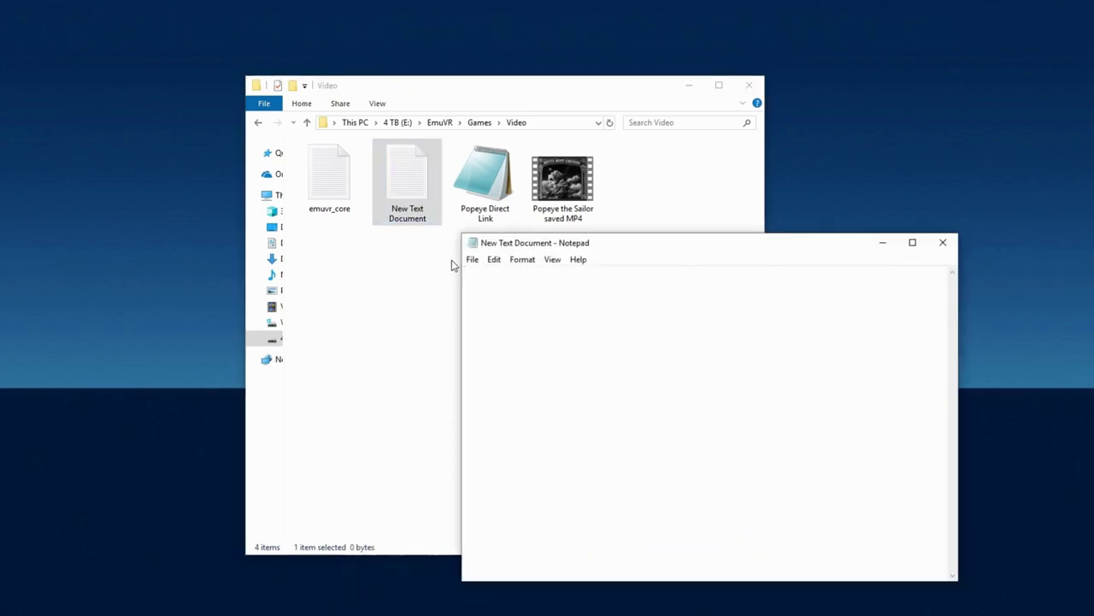
{"action": "key", "text": "ctrl+v"}
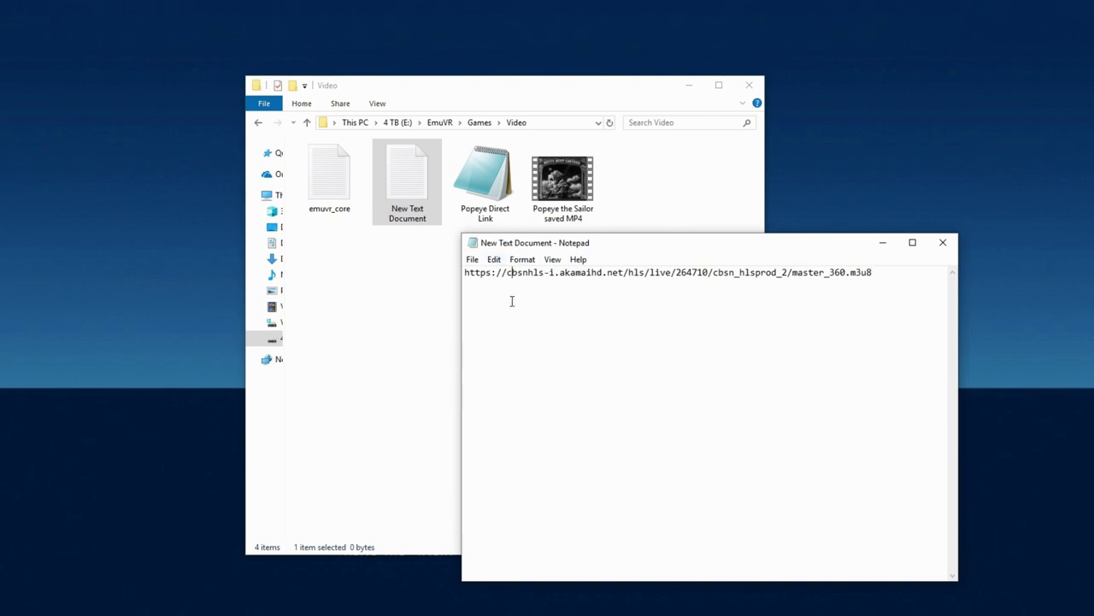
- Save the document with the stream address as News.str in the Video folder and close Notepad
{"action": "left_click", "coordinate": [473, 260]}
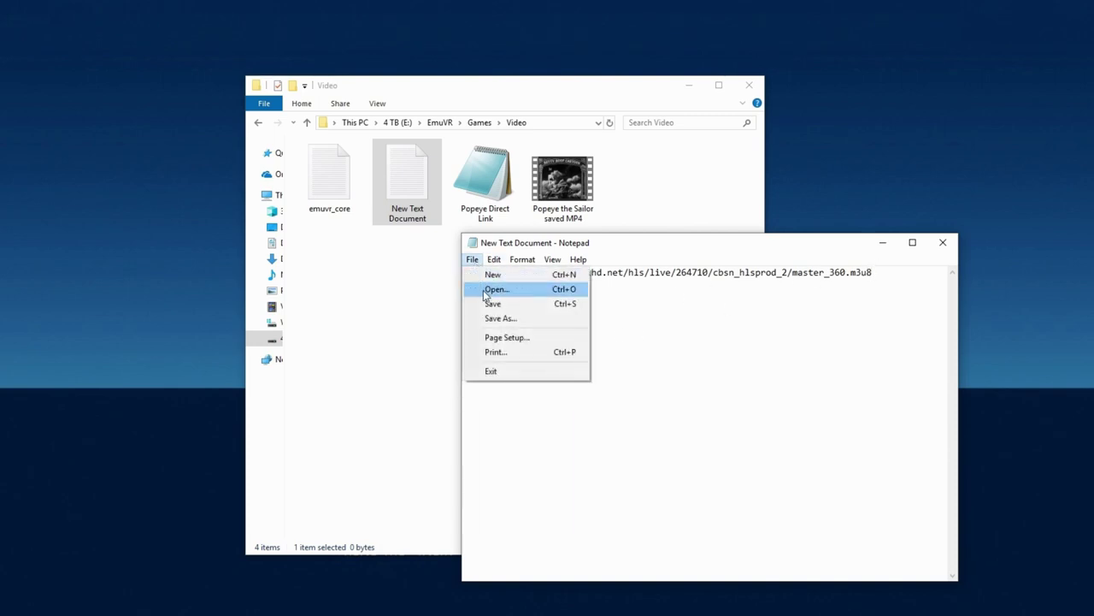
{"action": "left_click", "coordinate": [501, 318]}
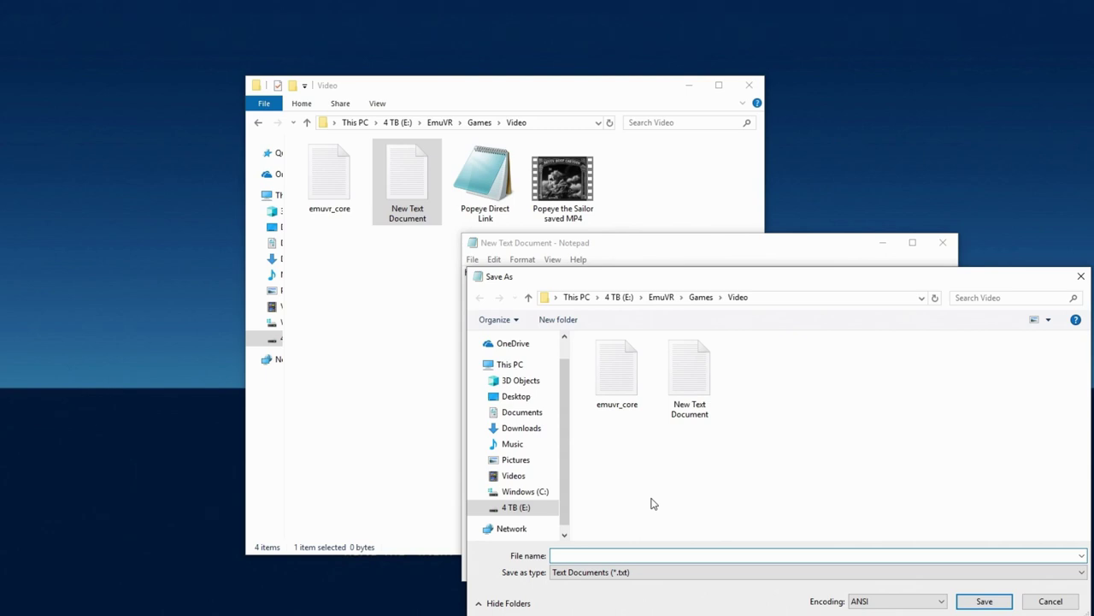
{"action": "type", "text": "New"}
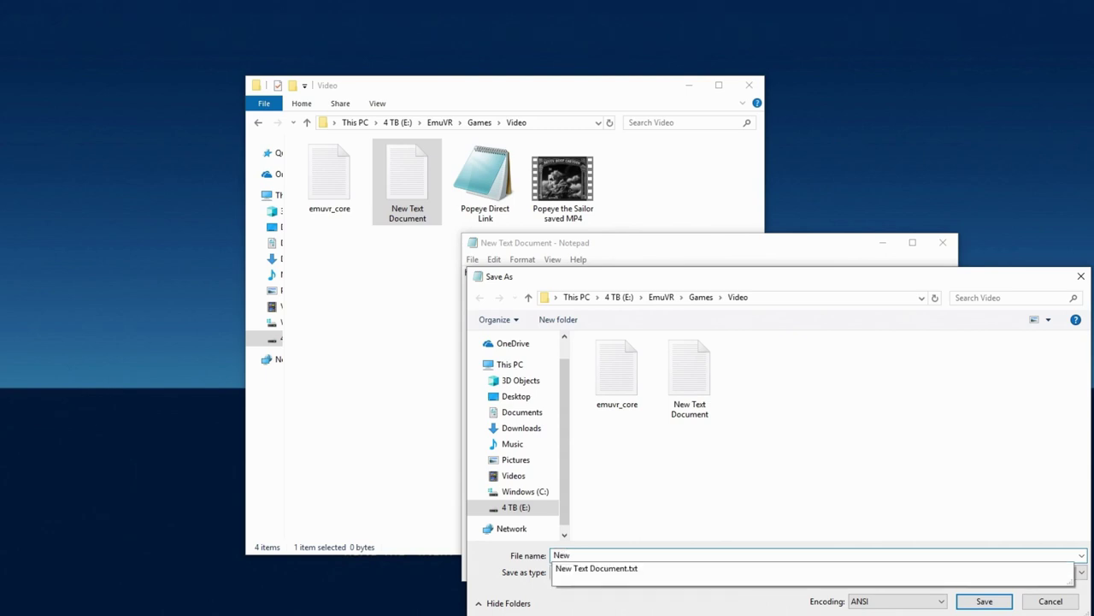
{"action": "type", "text": "s.str"}
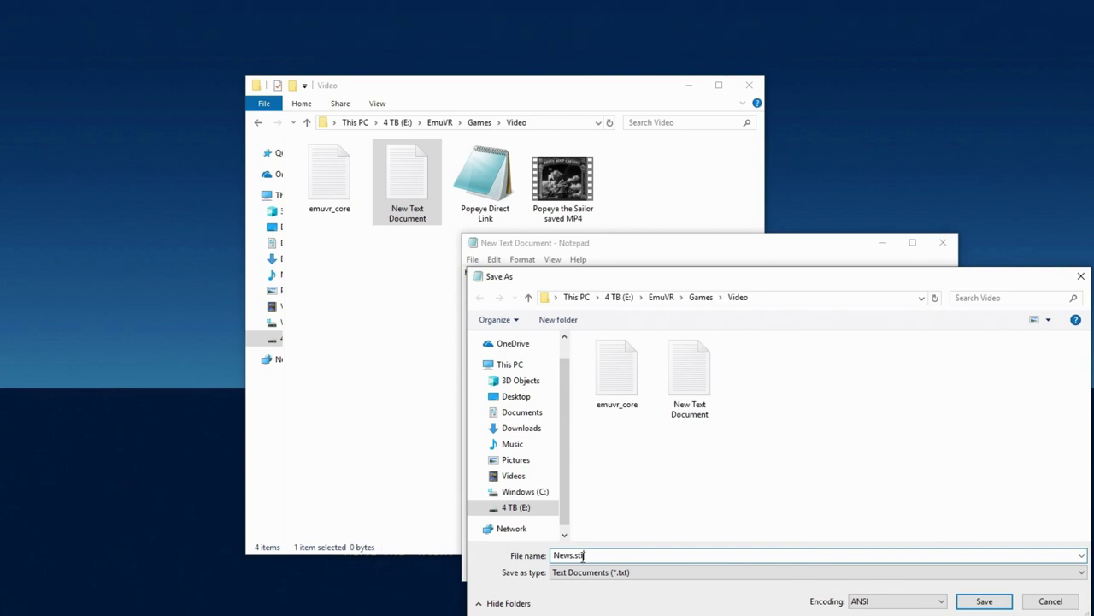
{"action": "left_click", "coordinate": [983, 601]}
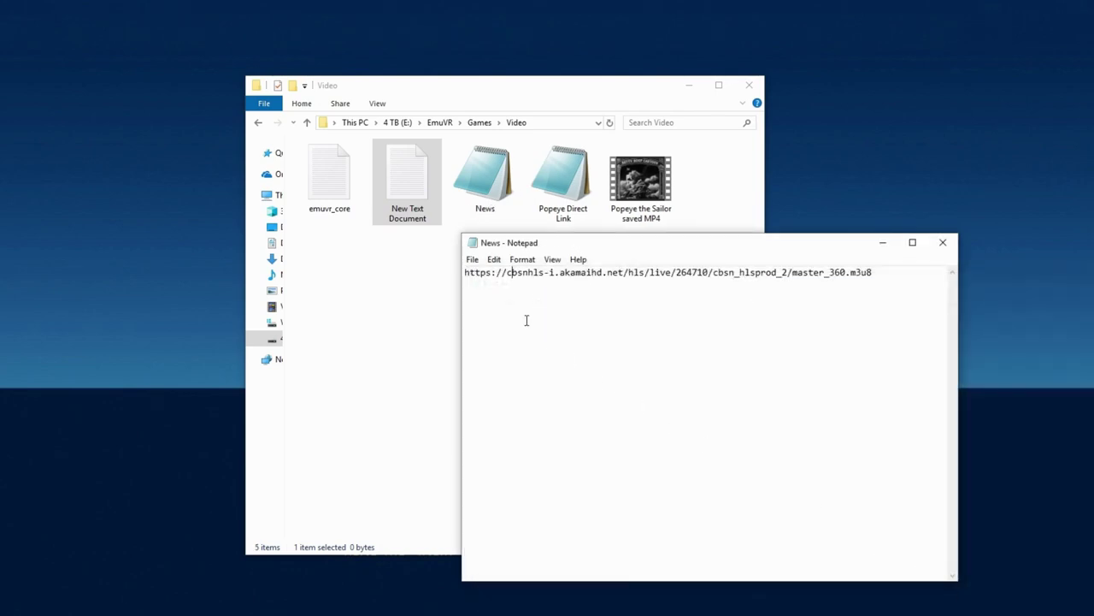
{"action": "left_click", "coordinate": [943, 246]}
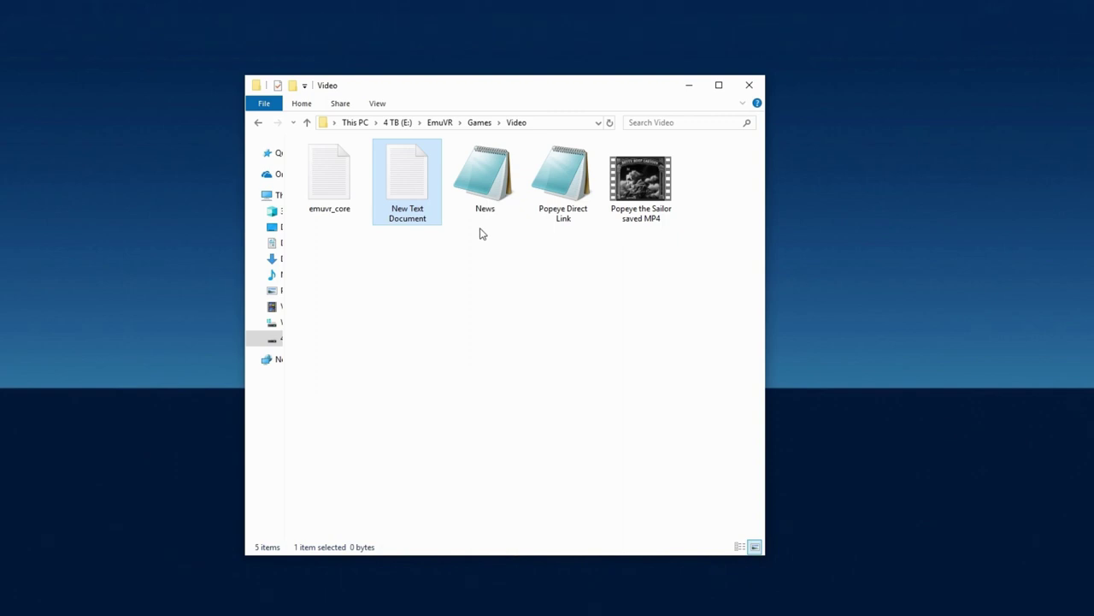
- Delete the empty New Text Document from the Video folder
{"action": "left_click", "coordinate": [487, 188]}
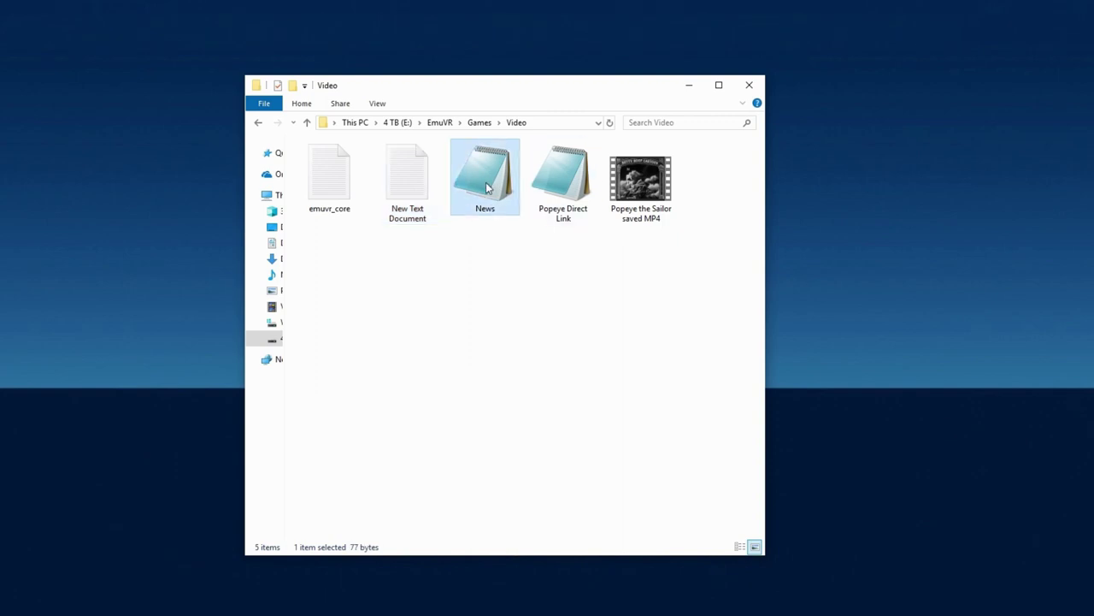
{"action": "left_click", "coordinate": [410, 212]}
{"action": "right_click", "coordinate": [404, 180]}
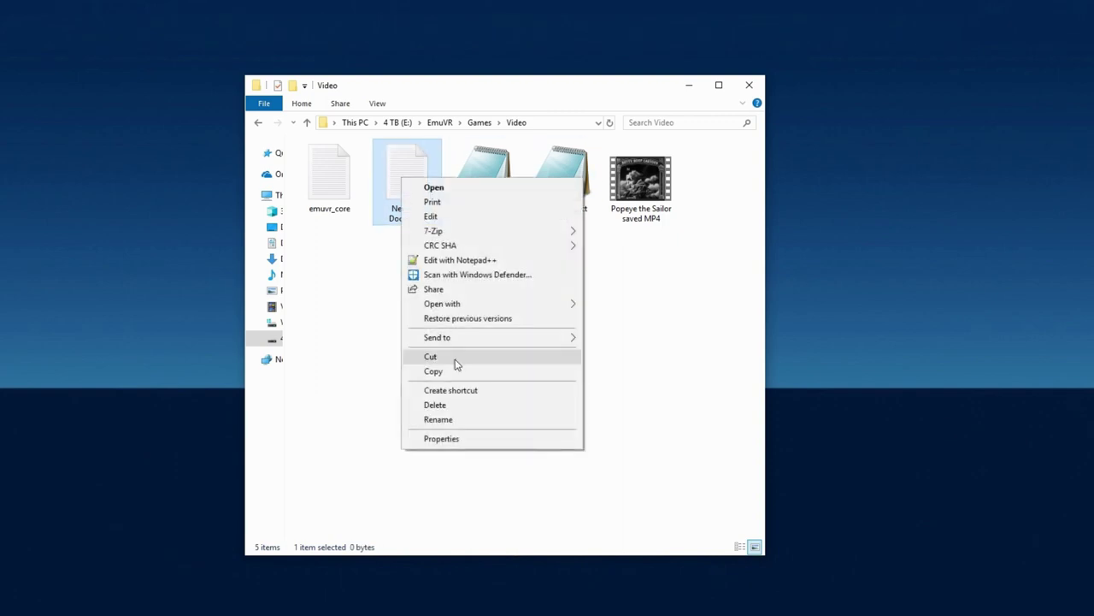
{"action": "left_click", "coordinate": [462, 405]}
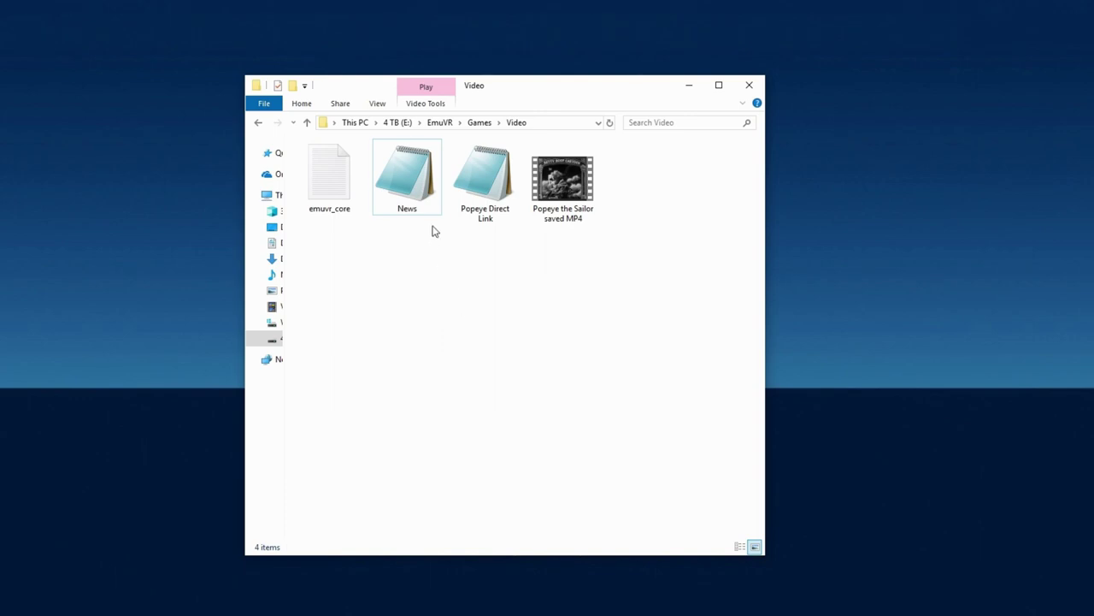
- Run Game Scanner from the EmuVR folder to scan the games again, close it and go back to the EmuVR folder
{"action": "left_click", "coordinate": [436, 122]}
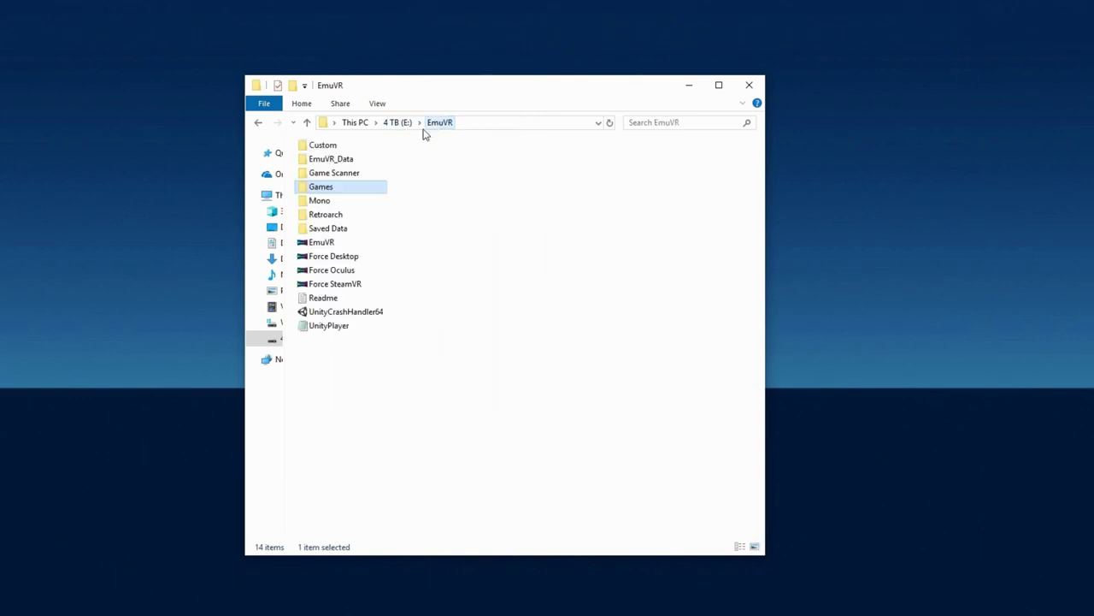
{"action": "double_click", "coordinate": [340, 176]}
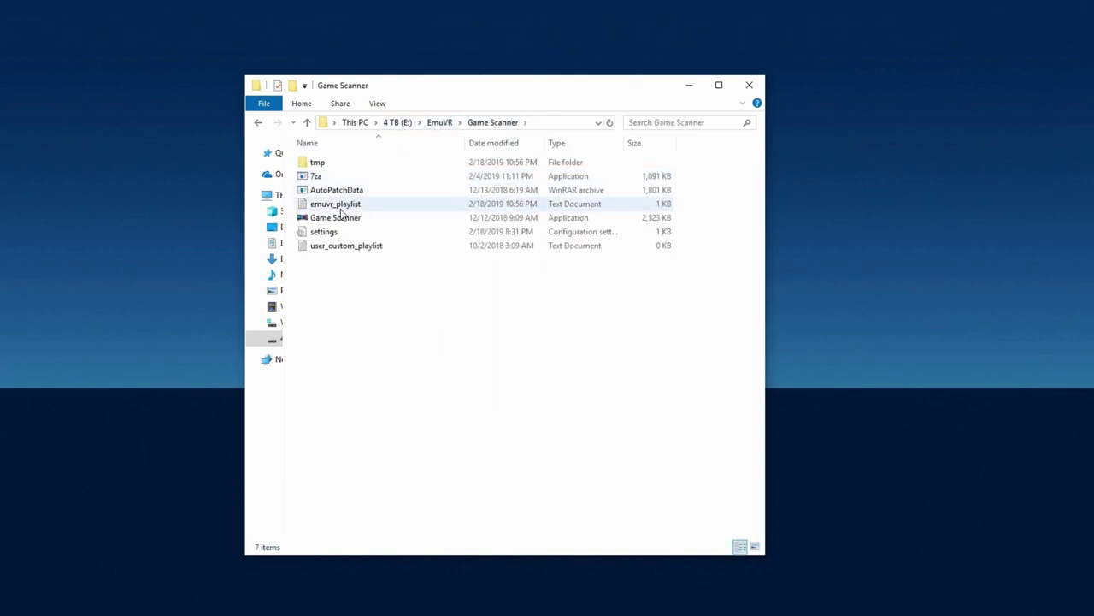
{"action": "double_click", "coordinate": [339, 218]}
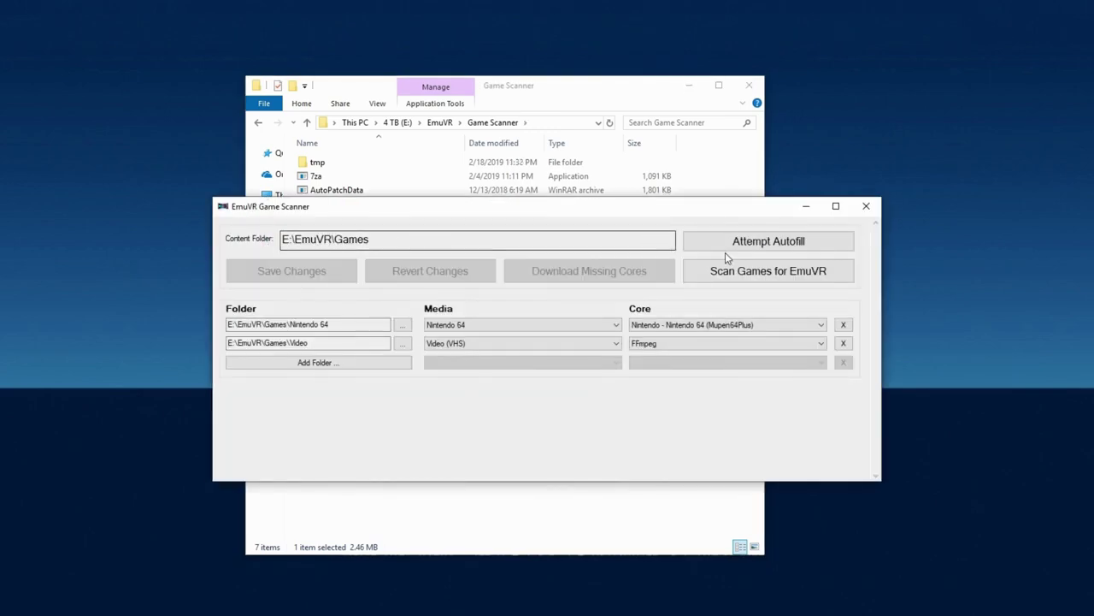
{"action": "left_click", "coordinate": [720, 276]}
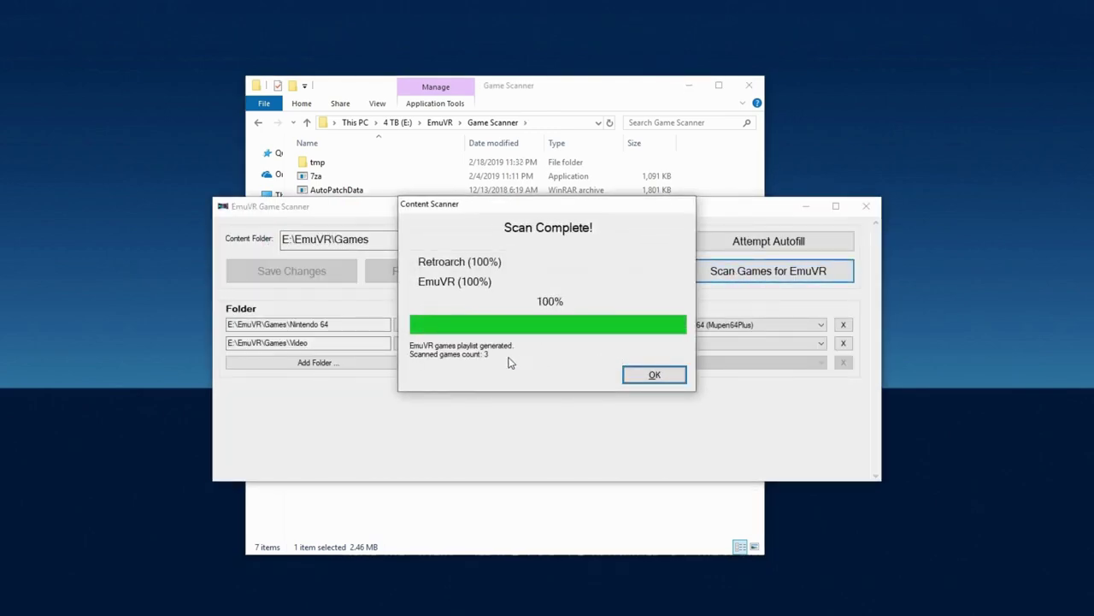
{"action": "left_click", "coordinate": [631, 379]}
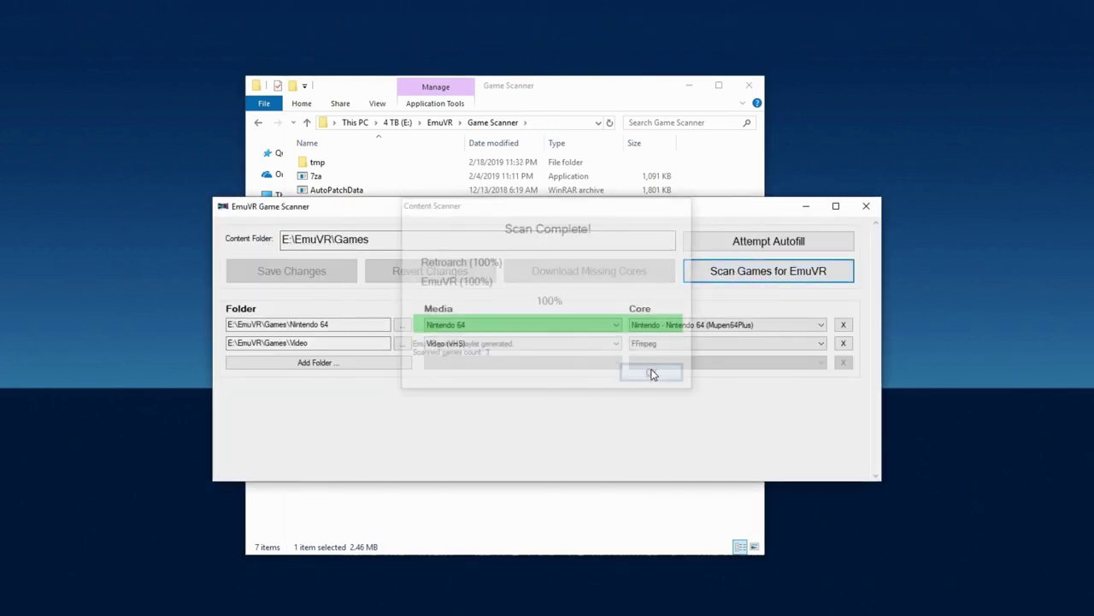
{"action": "left_click", "coordinate": [867, 208]}
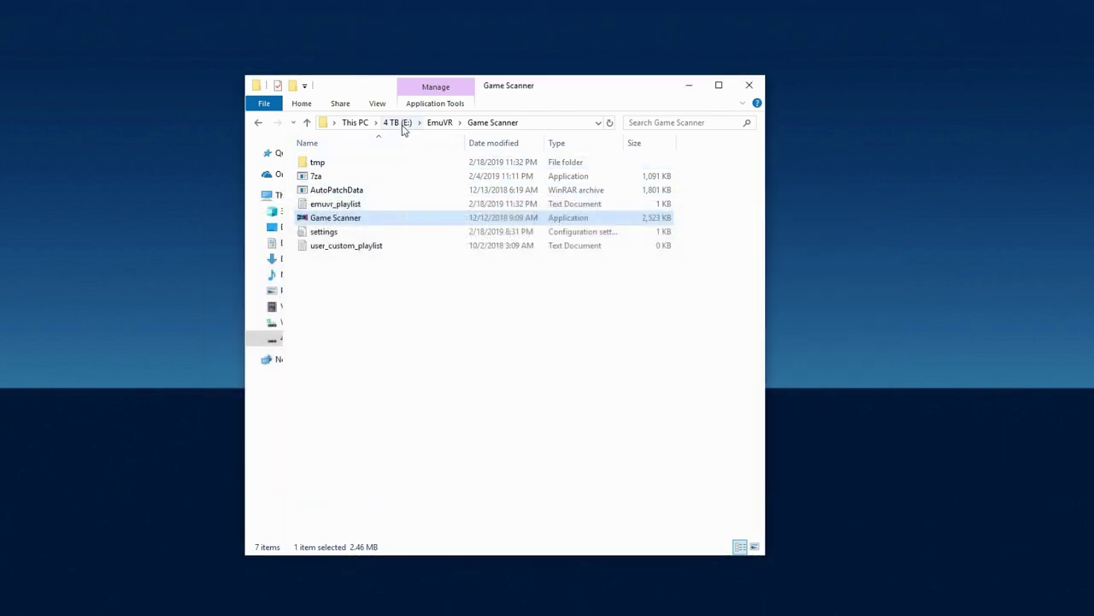
{"action": "left_click", "coordinate": [433, 124]}
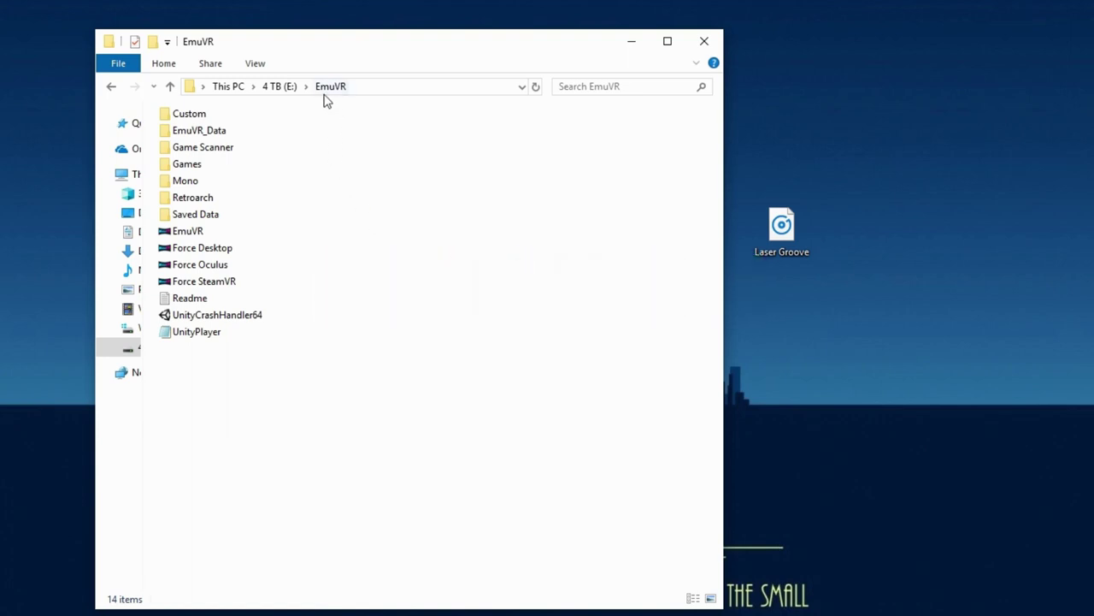
- Create a folder named Music inside EmuVR's Games folder
{"action": "double_click", "coordinate": [193, 164]}
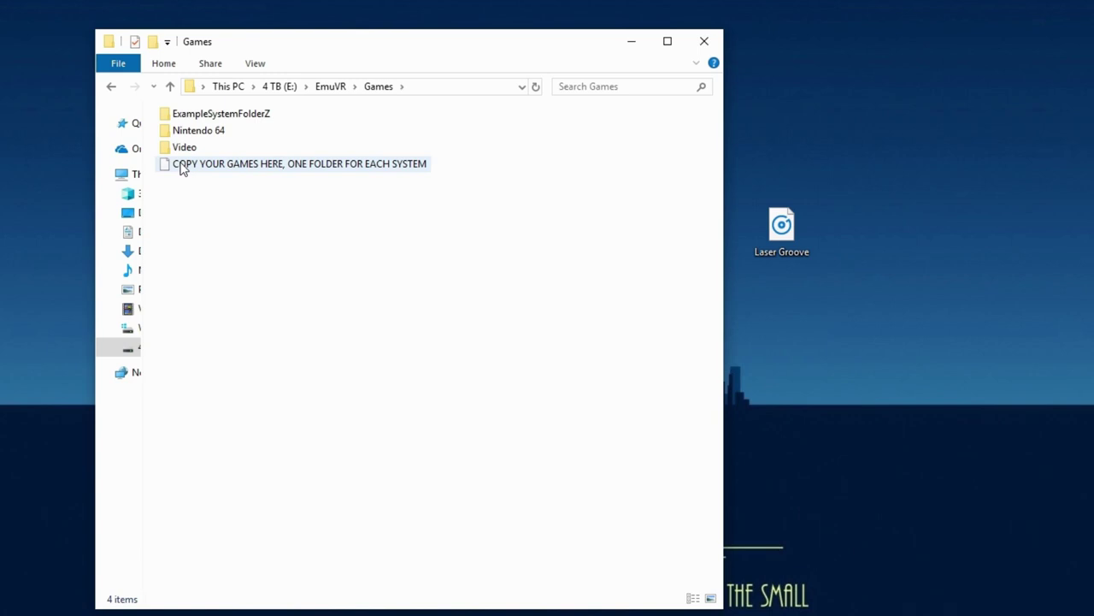
{"action": "right_click", "coordinate": [222, 201]}
{"action": "mouse_move", "coordinate": [309, 389]}
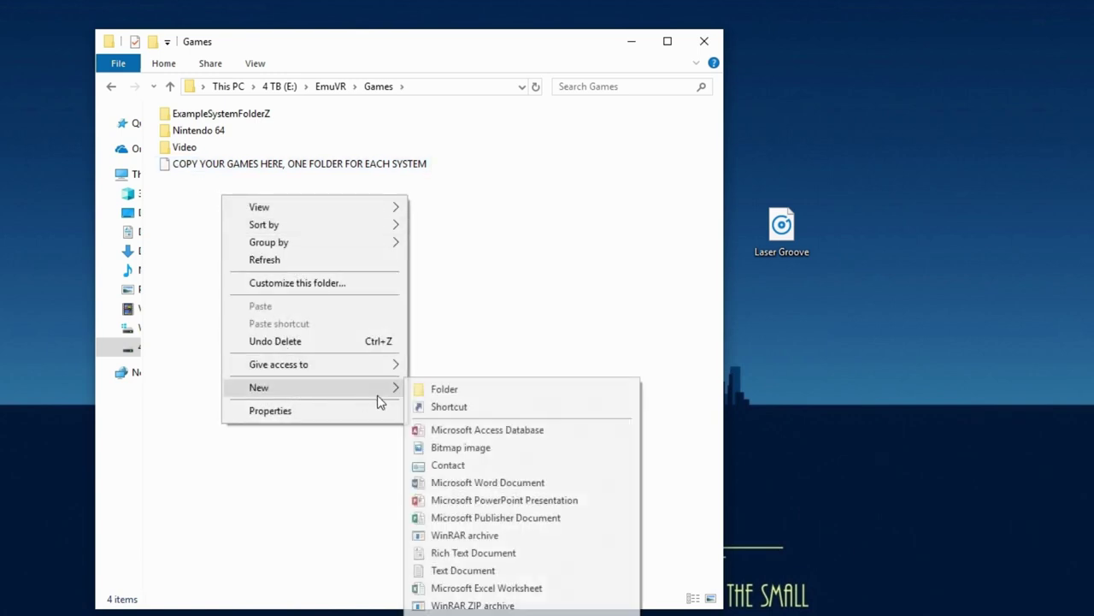
{"action": "left_click", "coordinate": [444, 389]}
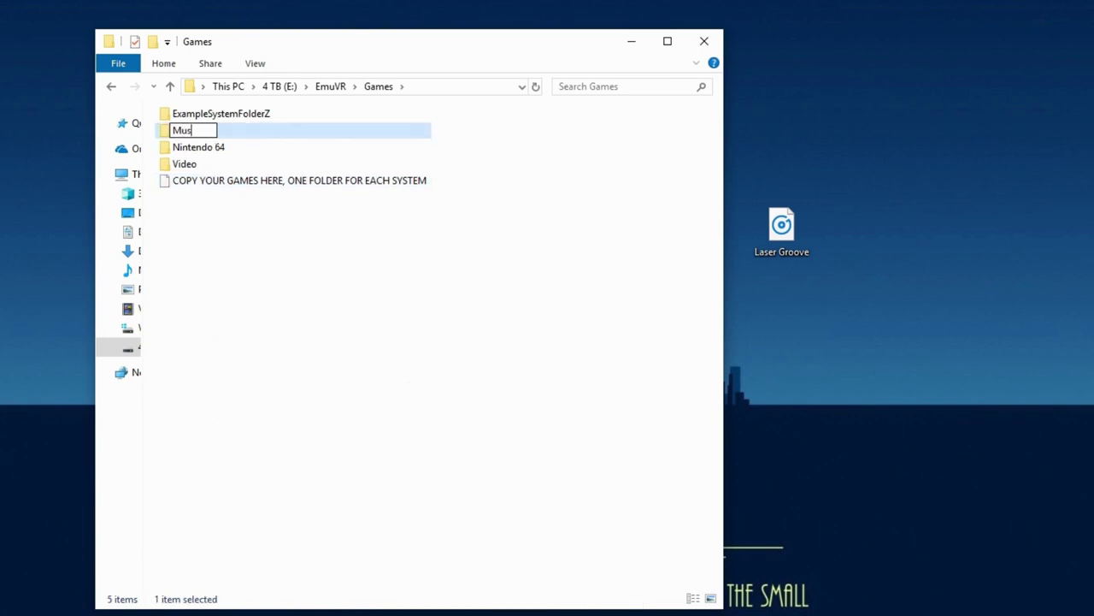
{"action": "type", "text": "Music"}
{"action": "left_click", "coordinate": [577, 353]}
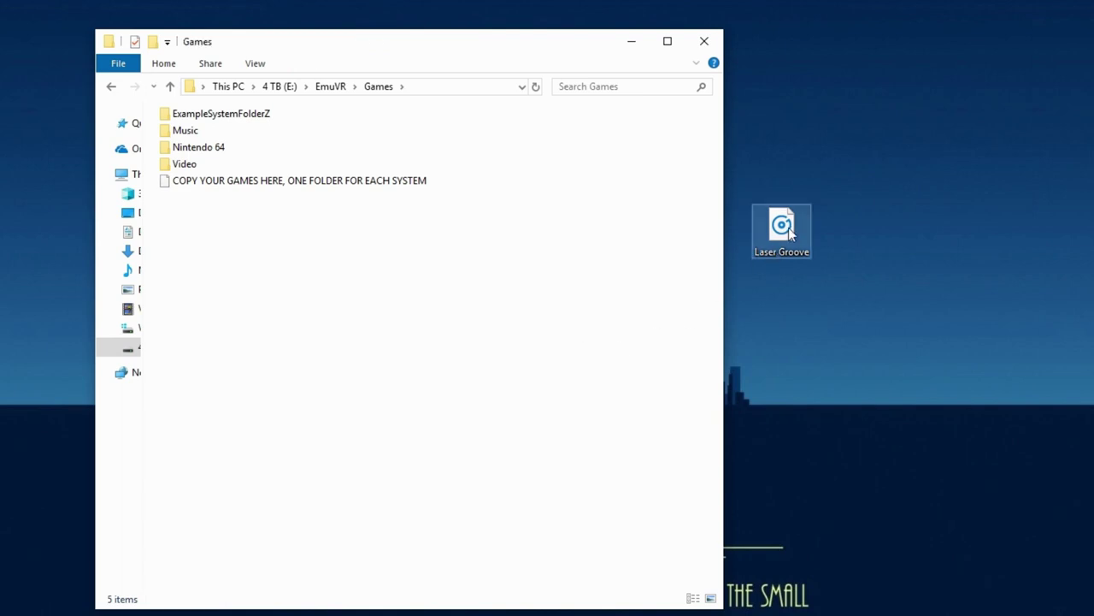
- Copy the Laser Groove audio file from the desktop into the Music folder
{"action": "double_click", "coordinate": [178, 132]}
{"action": "left_click_drag", "start_coordinate": [778, 228], "coordinate": [460, 232]}
{"action": "left_click", "coordinate": [310, 204]}
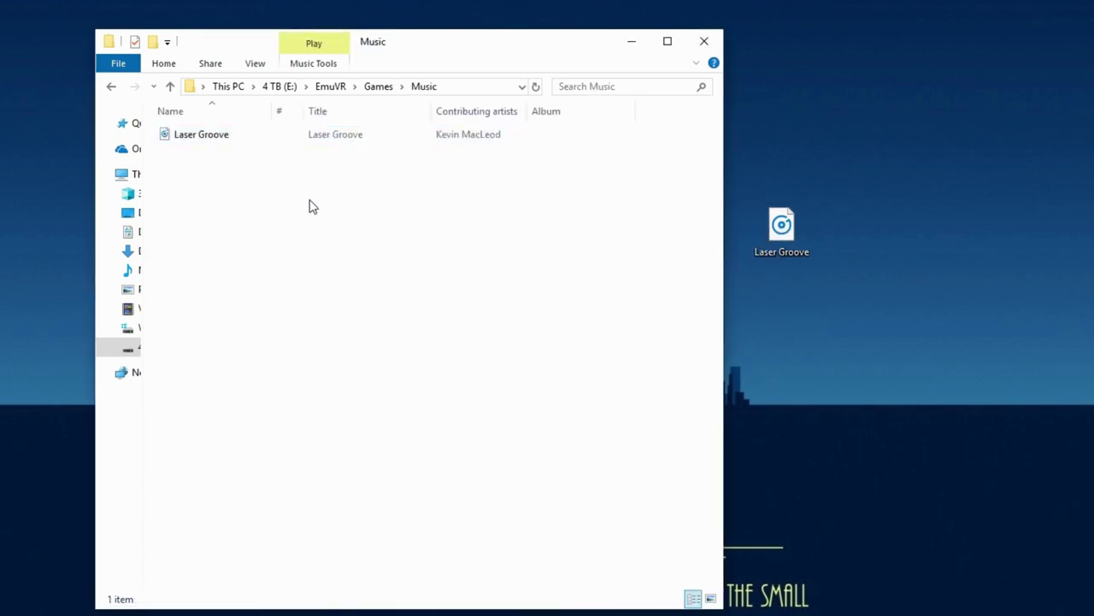
- Open Game Scanner, autofill the Music folder as Music (Cassete Tape) with the FFmpeg core and save the changes
{"action": "left_click", "coordinate": [330, 88]}
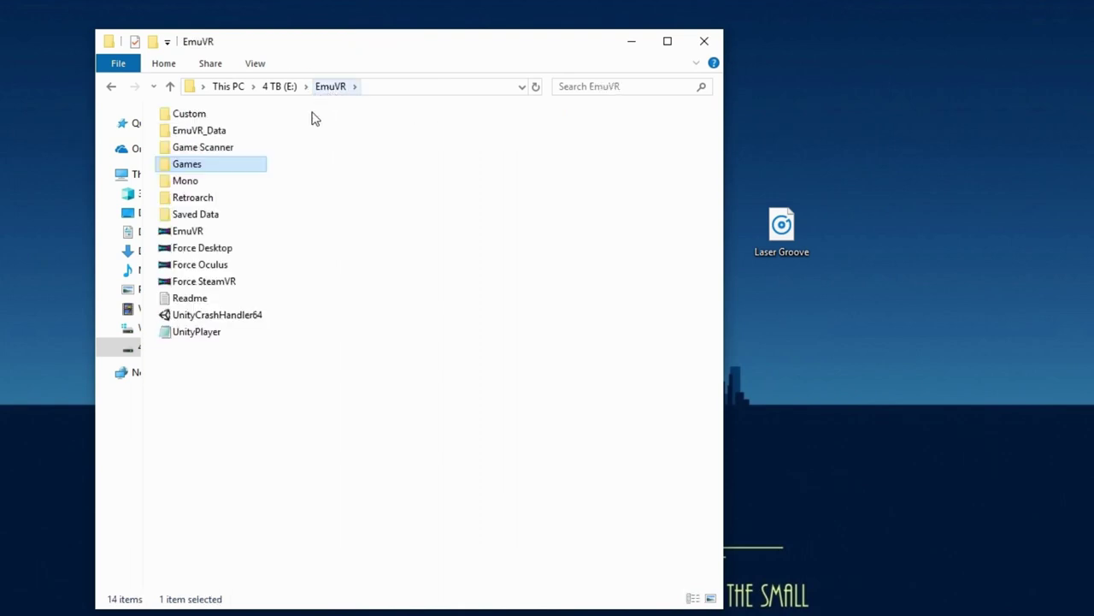
{"action": "double_click", "coordinate": [214, 149]}
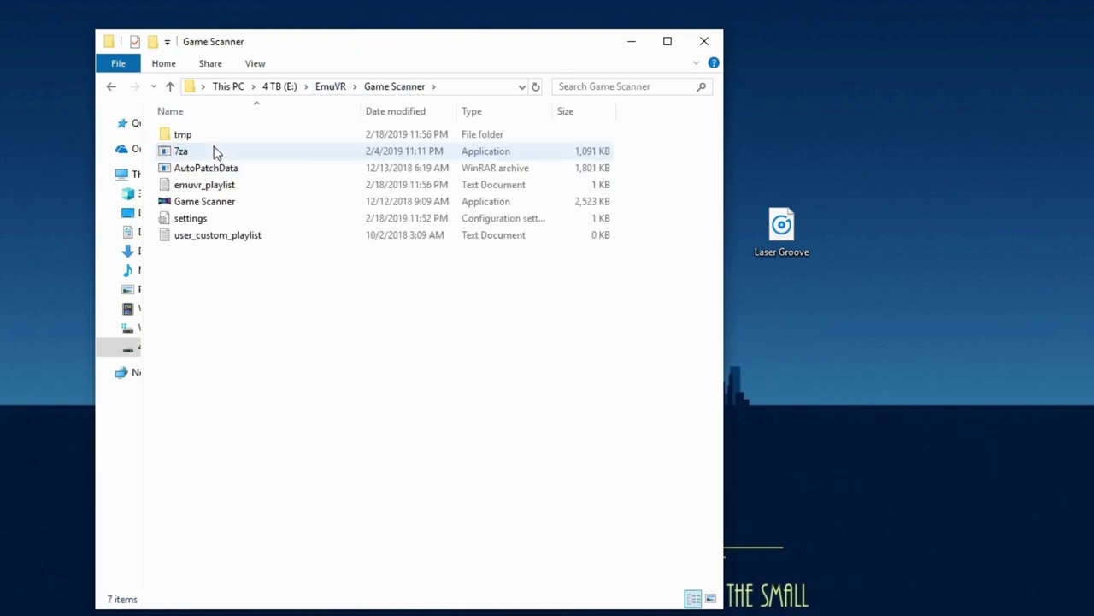
{"action": "double_click", "coordinate": [208, 203]}
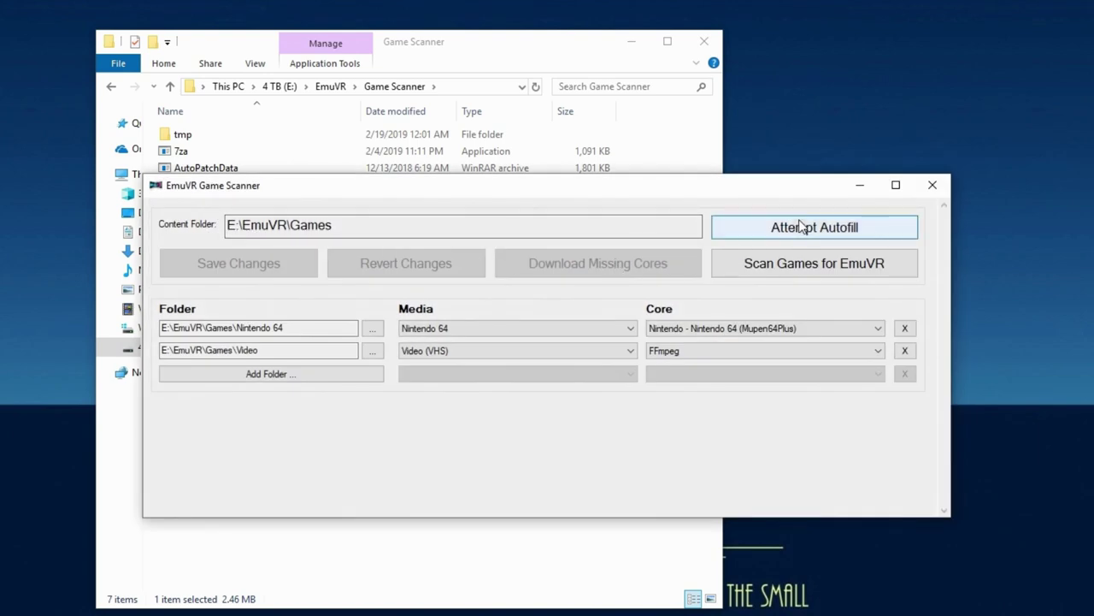
{"action": "left_click", "coordinate": [795, 229]}
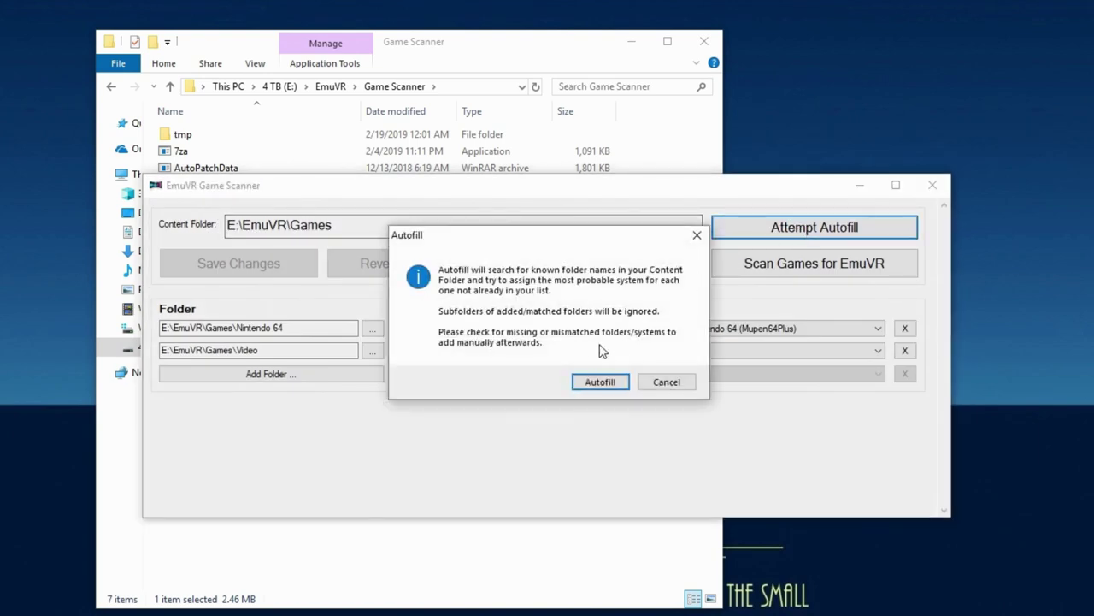
{"action": "left_click", "coordinate": [600, 382]}
{"action": "left_click", "coordinate": [672, 395]}
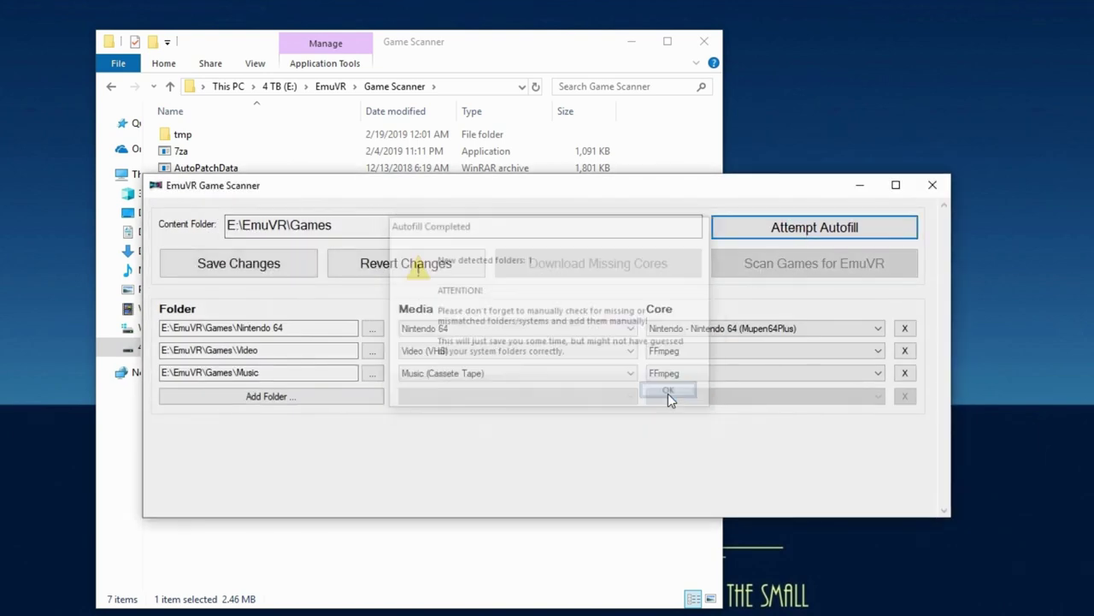
{"action": "left_click", "coordinate": [243, 267]}
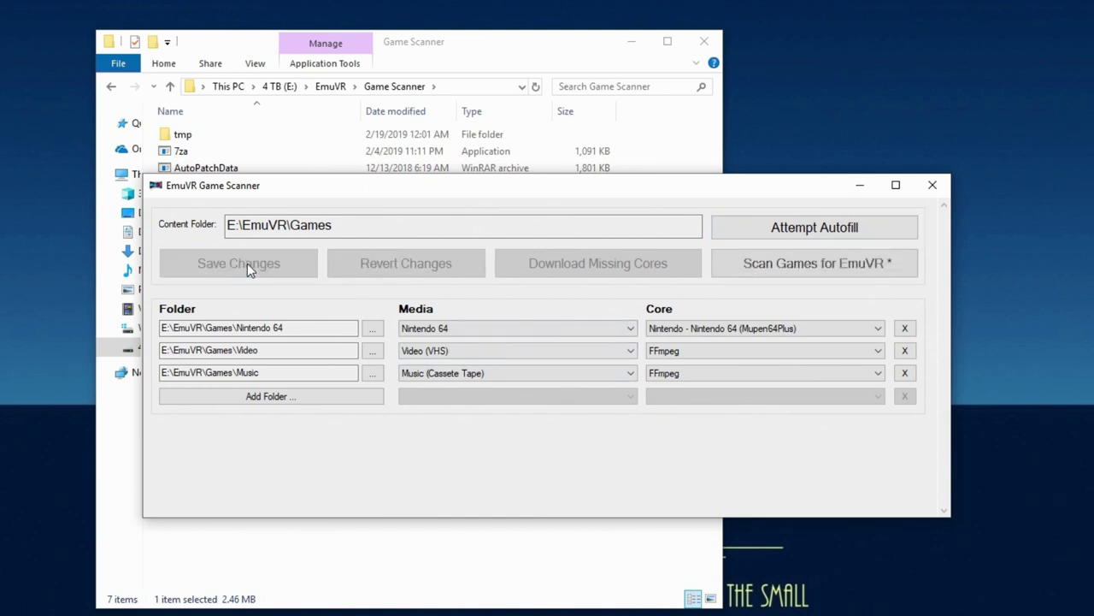
- Scan the games for EmuVR with the Music folder included, close Game Scanner and launch EmuVR from its folder
{"action": "left_click", "coordinate": [810, 266]}
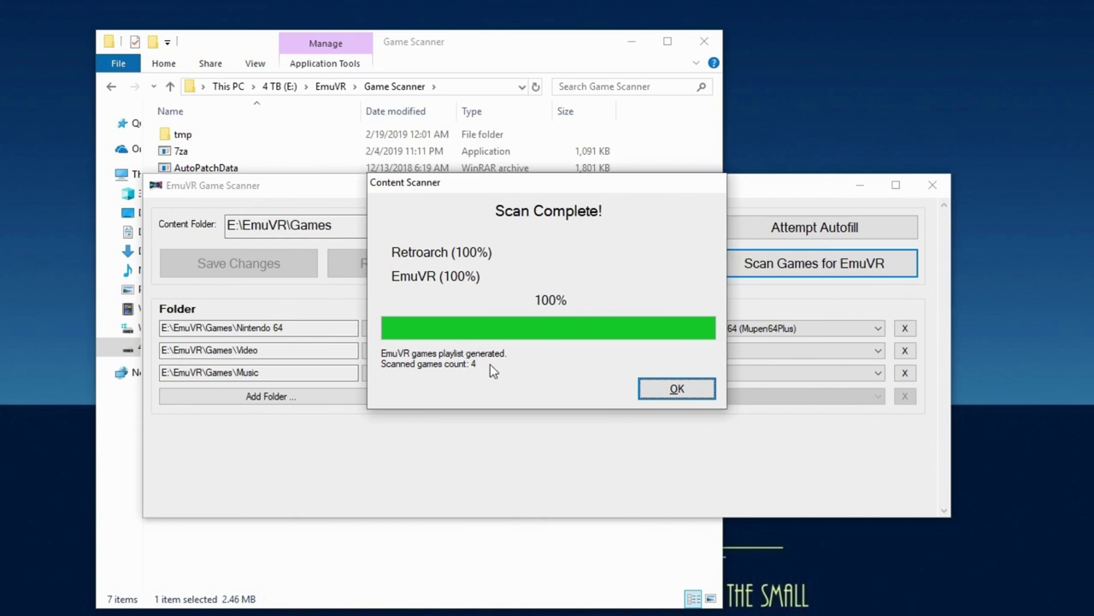
{"action": "left_click", "coordinate": [678, 389]}
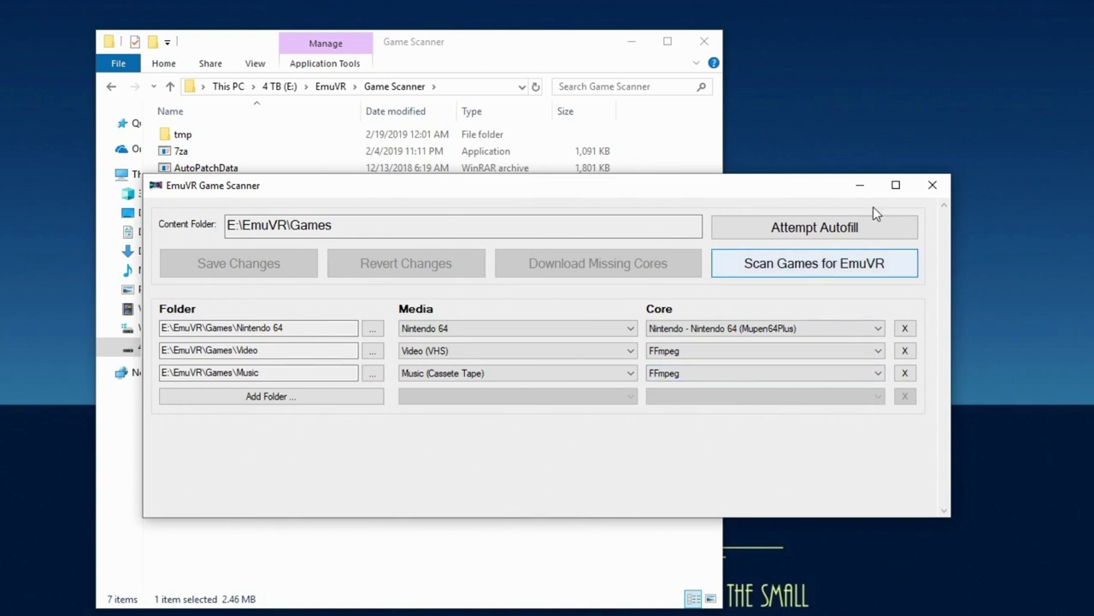
{"action": "left_click", "coordinate": [933, 185]}
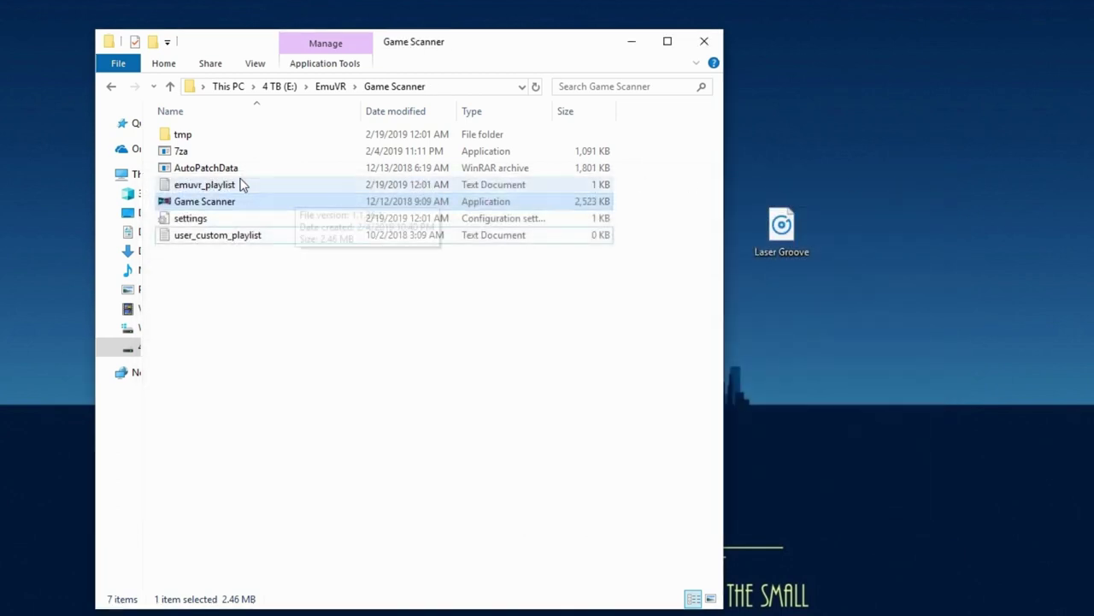
{"action": "left_click", "coordinate": [329, 86]}
{"action": "double_click", "coordinate": [208, 231]}
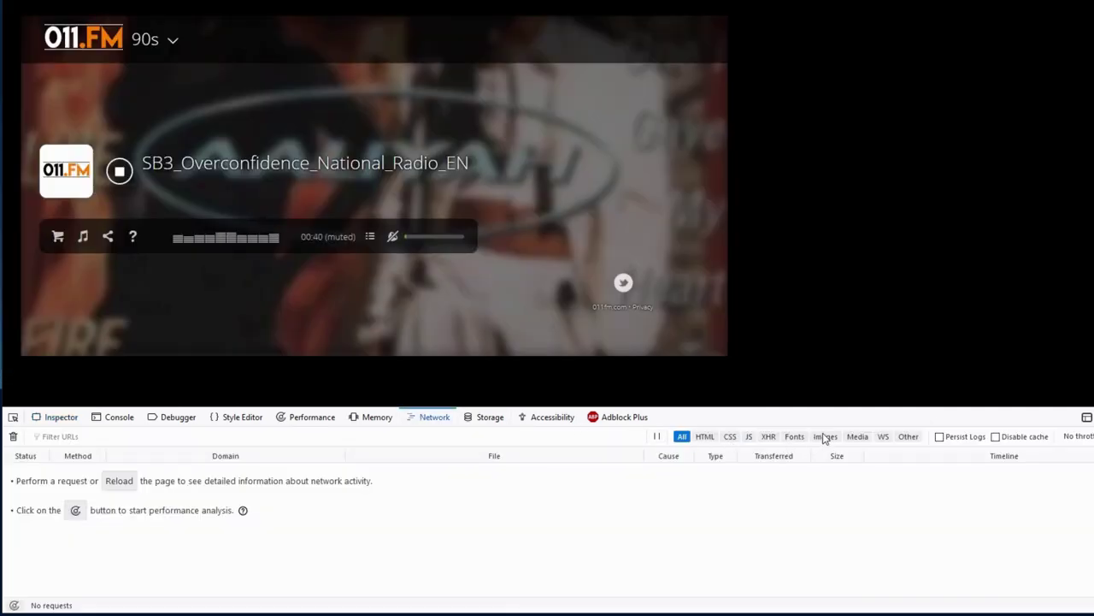
- On the browser's 011.FM 90s page, filter network requests to media, restart the radio stream and copy the URL of its stream06 request
{"action": "left_click", "coordinate": [859, 437]}
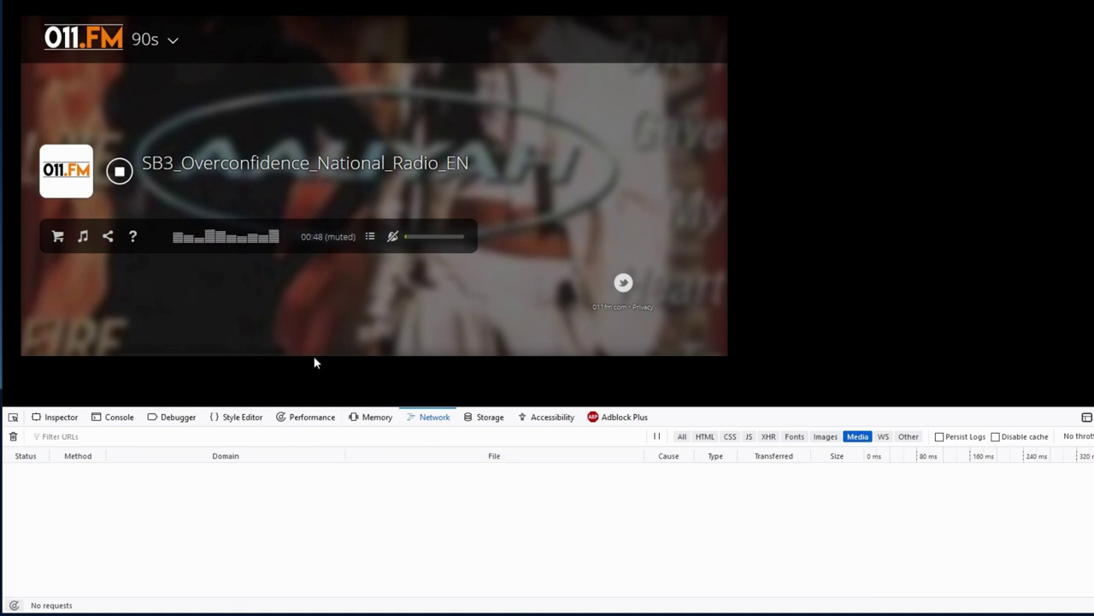
{"action": "left_click", "coordinate": [120, 174]}
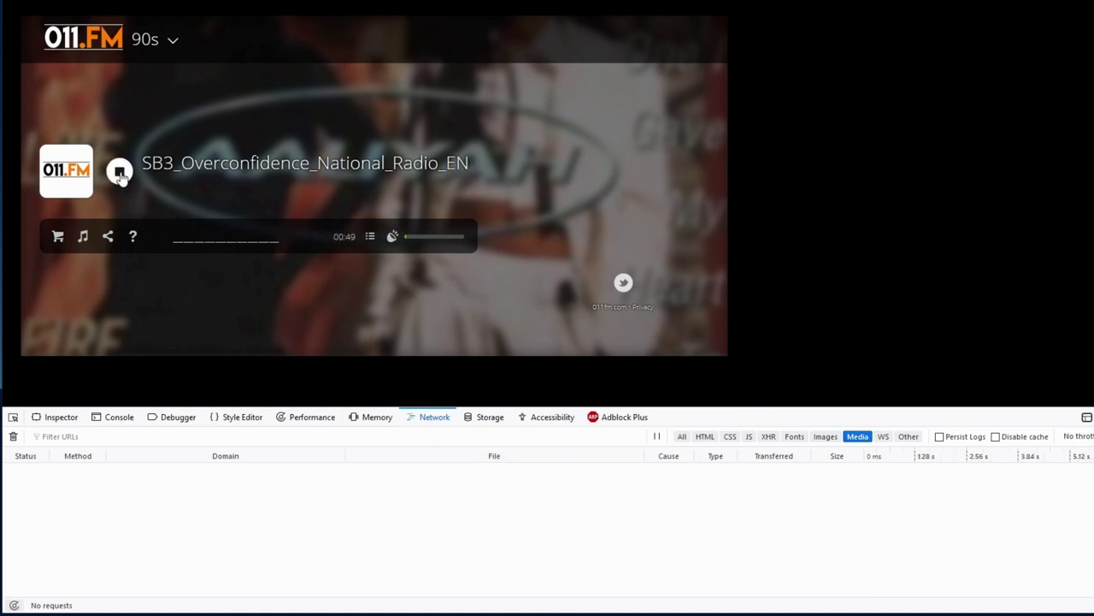
{"action": "left_click", "coordinate": [120, 173]}
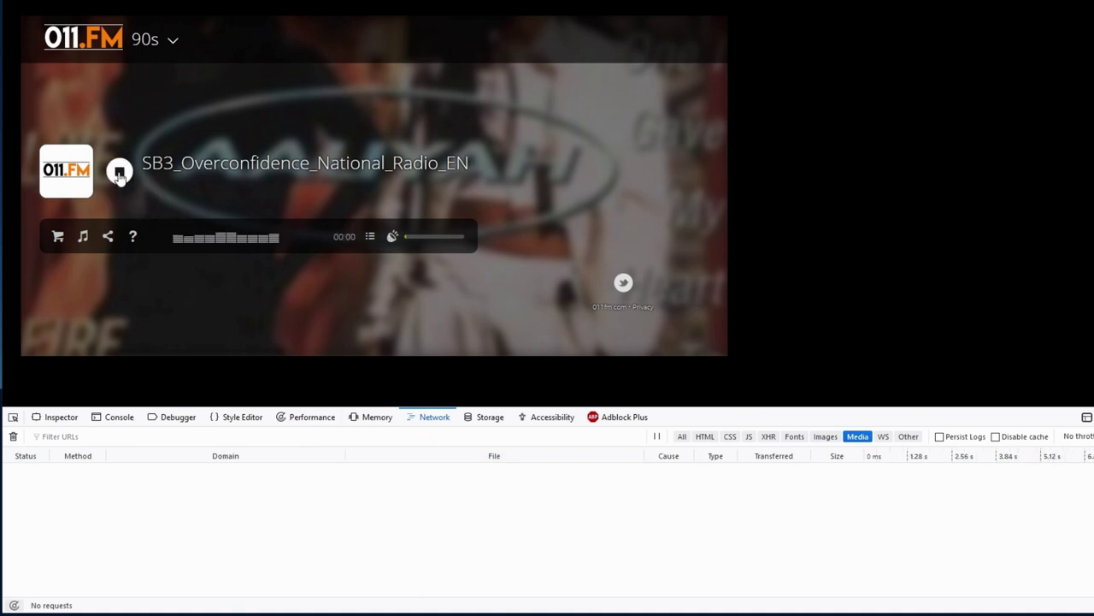
{"action": "left_click", "coordinate": [120, 173]}
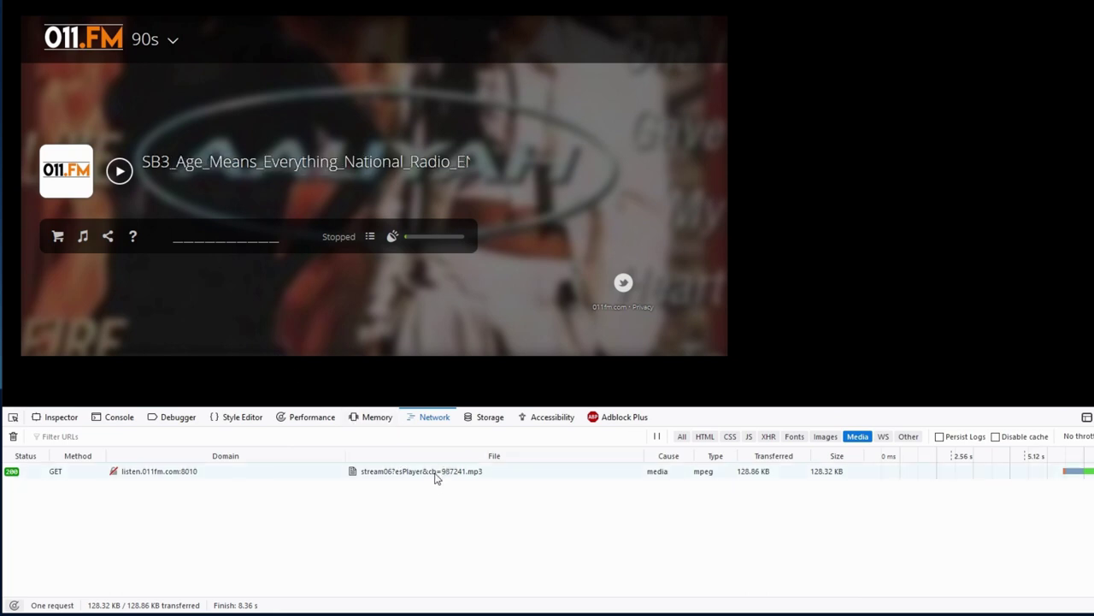
{"action": "left_click", "coordinate": [435, 475]}
{"action": "right_click", "coordinate": [434, 475]}
{"action": "mouse_move", "coordinate": [460, 484]}
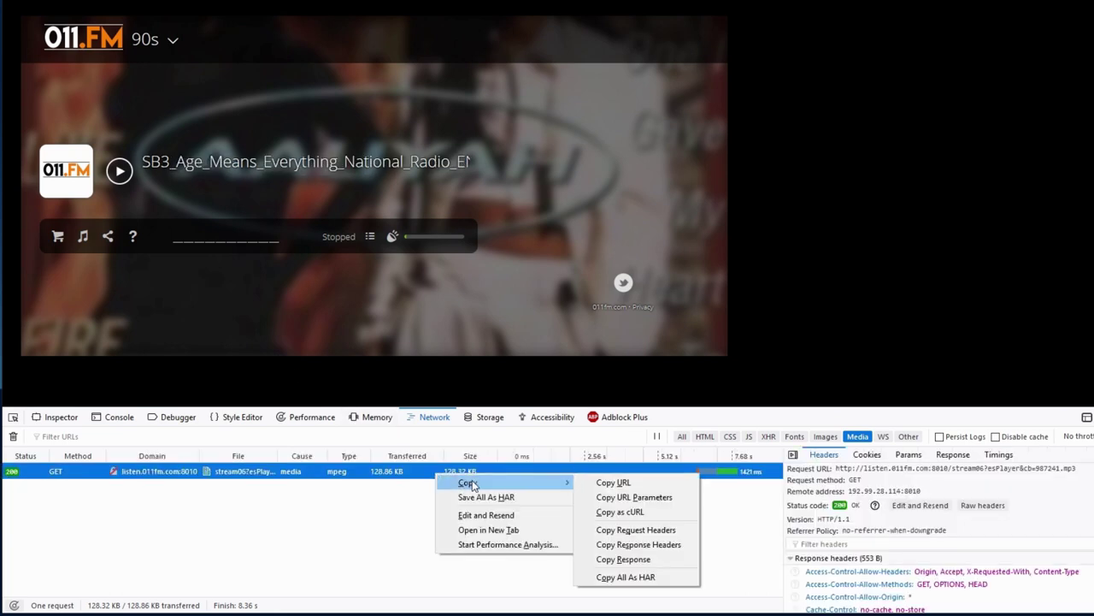
{"action": "left_click", "coordinate": [629, 486]}
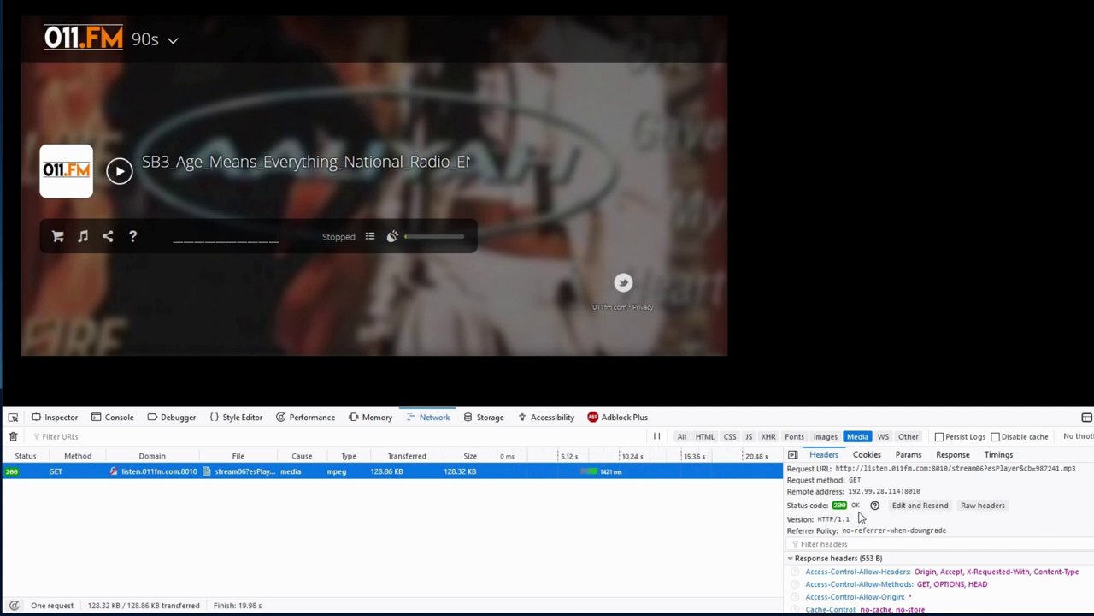
- Enlarge the developer tools and examine the page's HTML in the Inspector before returning to the network requests
{"action": "left_click_drag", "start_coordinate": [680, 408], "coordinate": [511, 25]}
{"action": "left_click", "coordinate": [53, 37]}
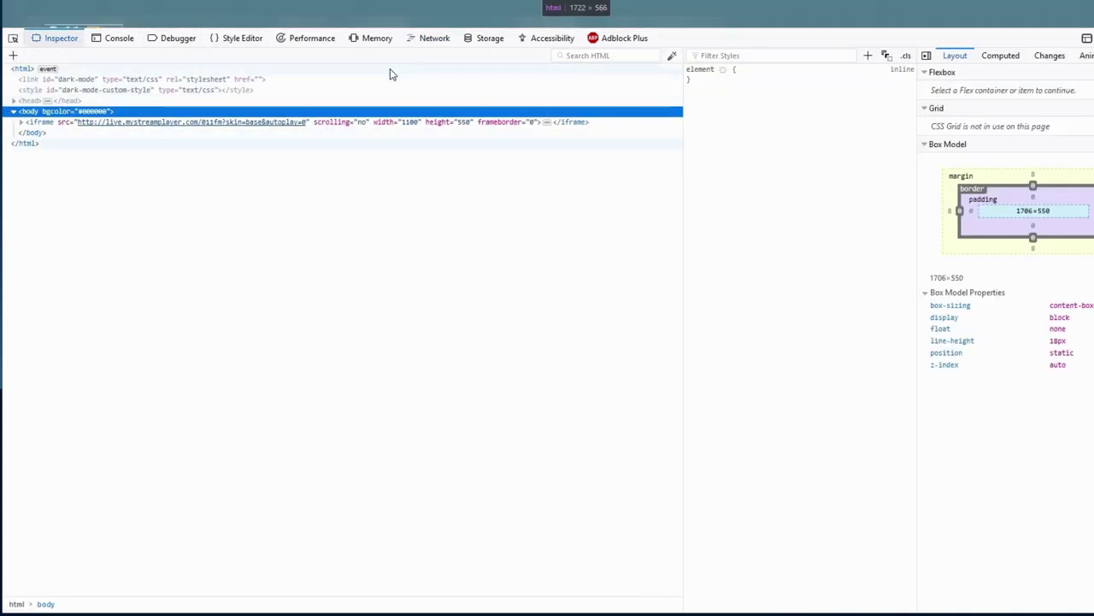
{"action": "left_click", "coordinate": [434, 40]}
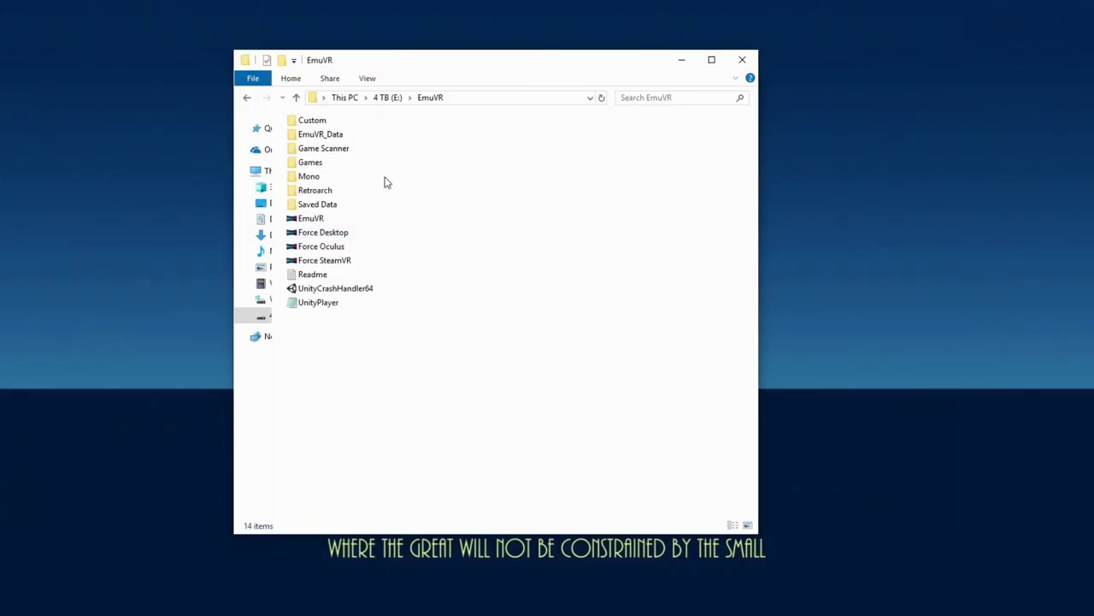
- Create a new text document in EmuVR's Games\Music folder, keeping its default name
{"action": "double_click", "coordinate": [309, 164]}
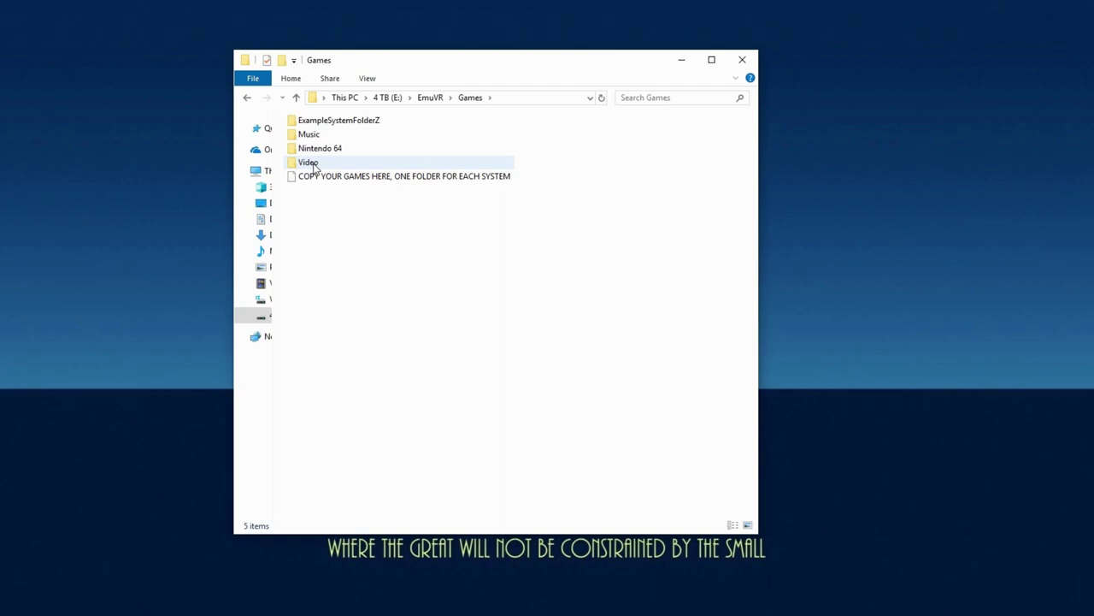
{"action": "double_click", "coordinate": [304, 135]}
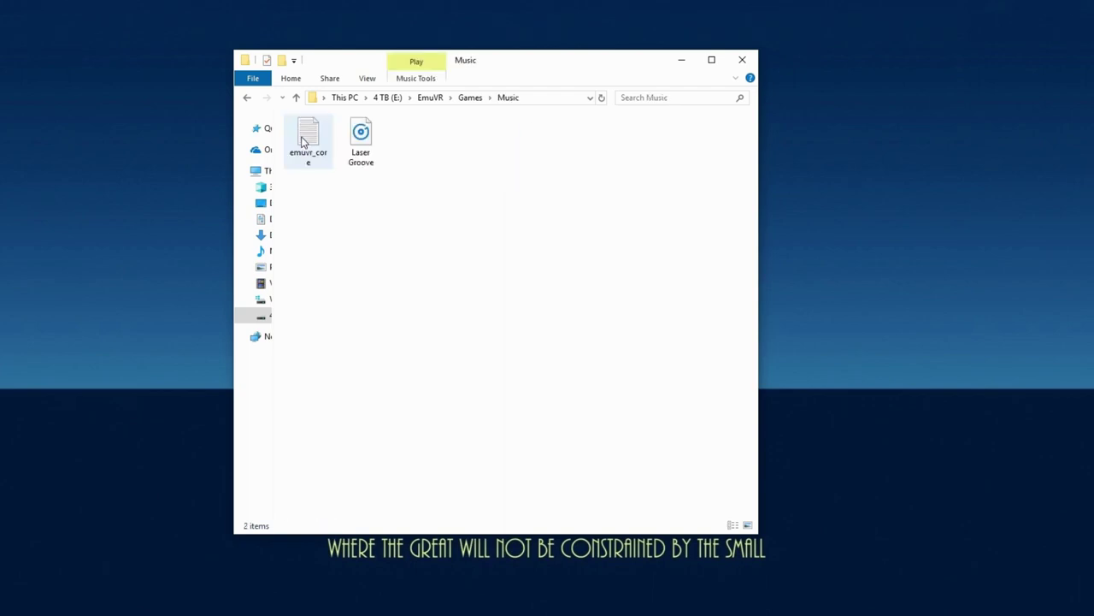
{"action": "right_click", "coordinate": [434, 226]}
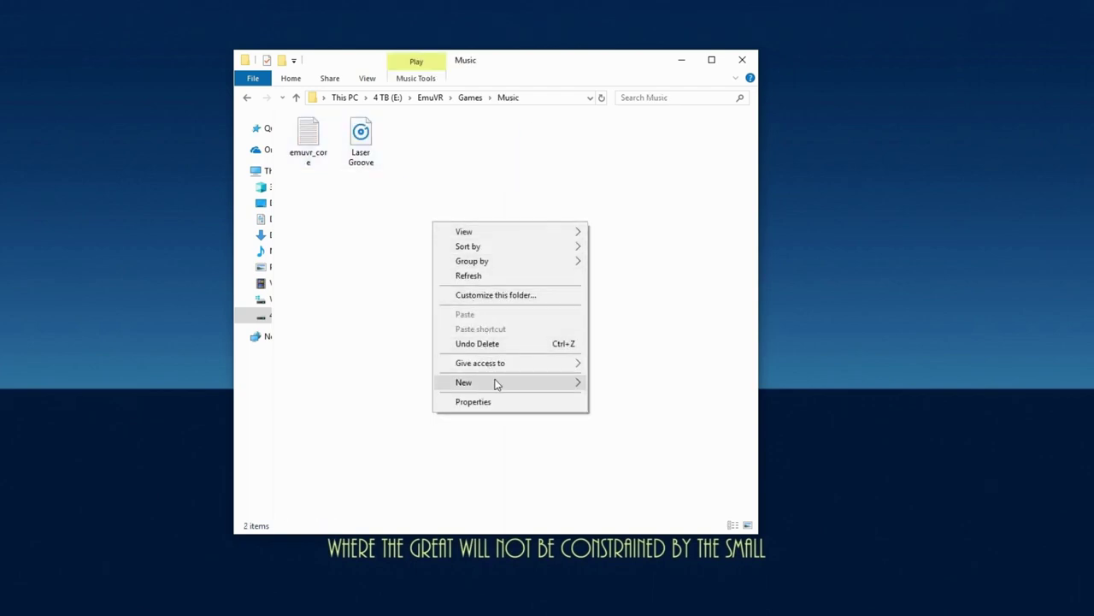
{"action": "mouse_move", "coordinate": [576, 386]}
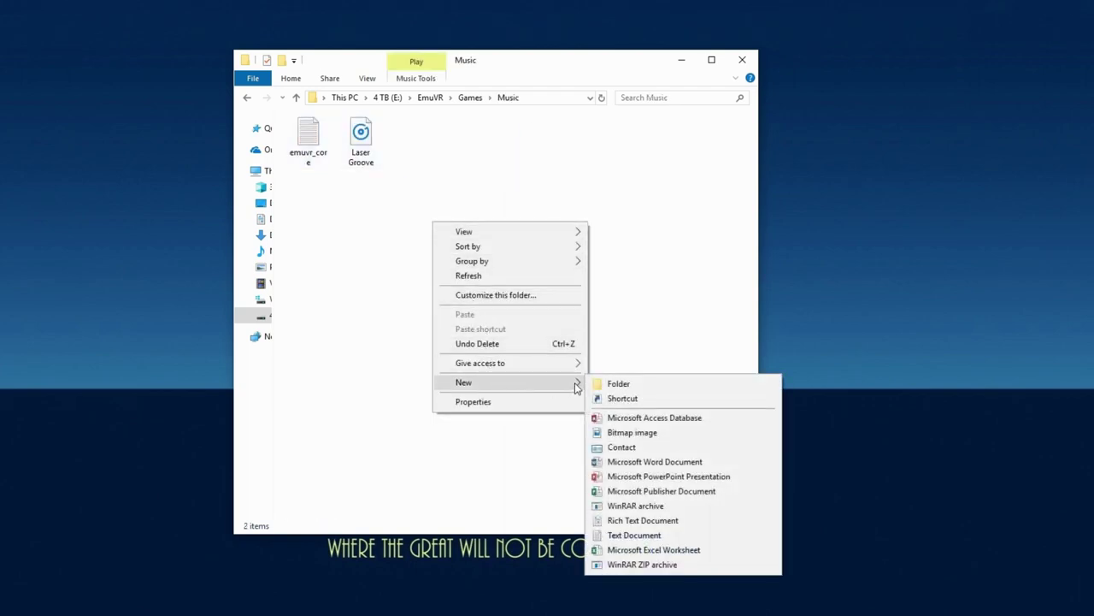
{"action": "left_click", "coordinate": [634, 535]}
{"action": "key", "text": "Return"}
{"action": "left_click", "coordinate": [484, 166]}
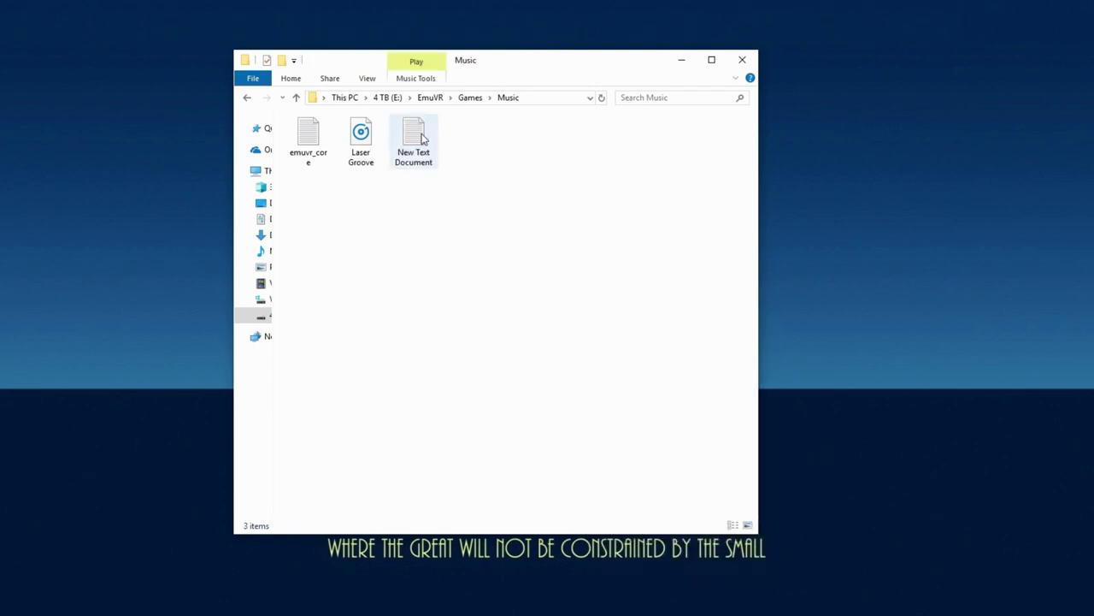
- Open the new text document and paste the copied 011.FM radio stream URL into it
{"action": "double_click", "coordinate": [416, 137]}
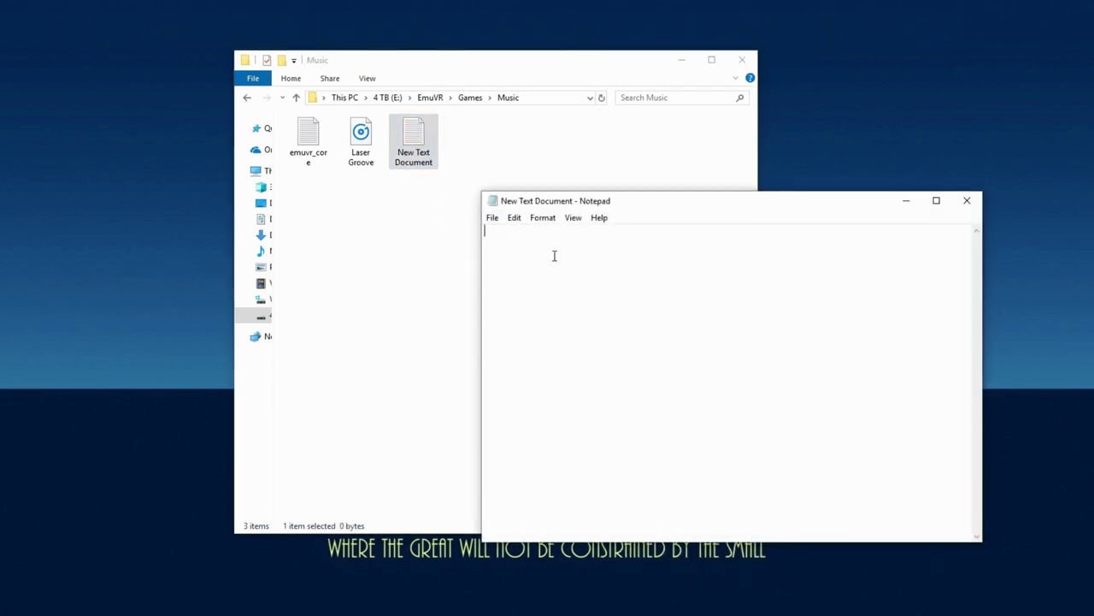
{"action": "right_click", "coordinate": [554, 255]}
{"action": "left_click", "coordinate": [581, 313]}
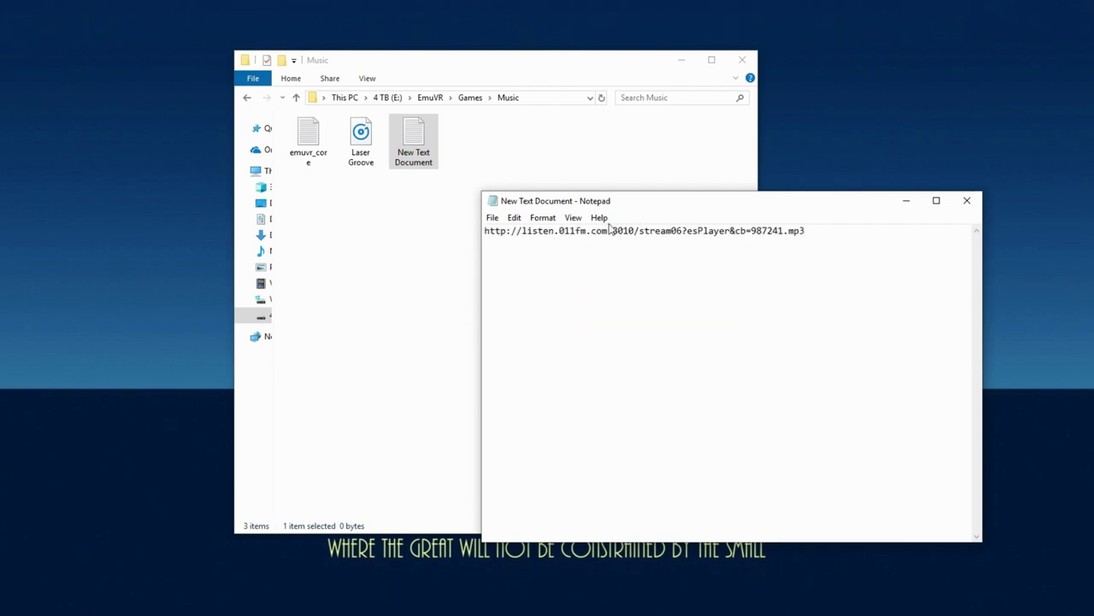
- Save the stream link as a separate file named Online Radio.str in the Music folder and close Notepad
{"action": "left_click", "coordinate": [493, 217]}
{"action": "left_click", "coordinate": [525, 281]}
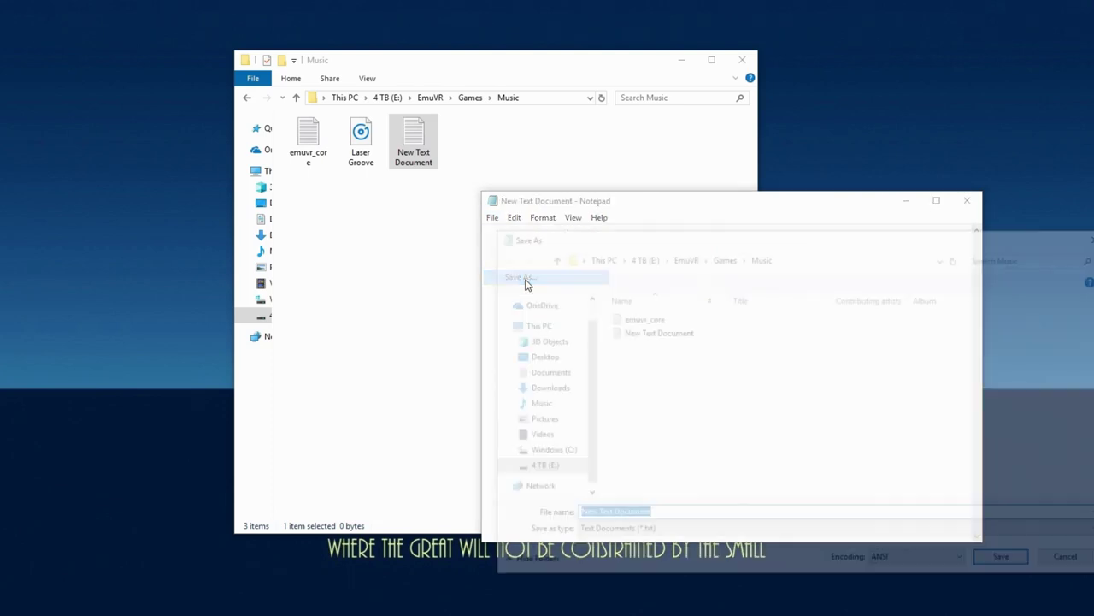
{"action": "type", "text": "O"}
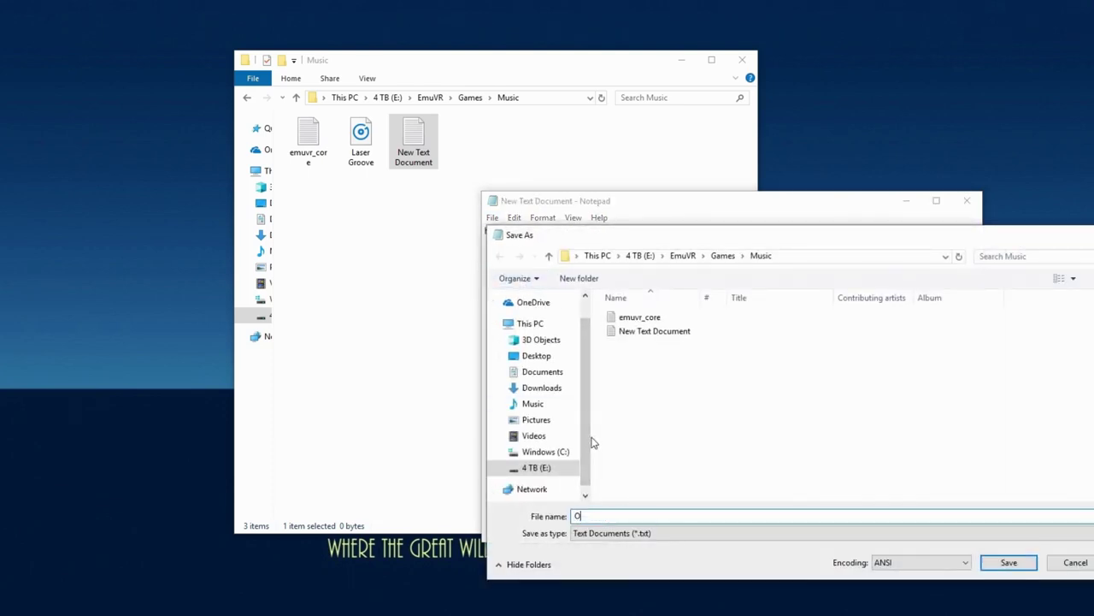
{"action": "type", "text": "nline Radio.str"}
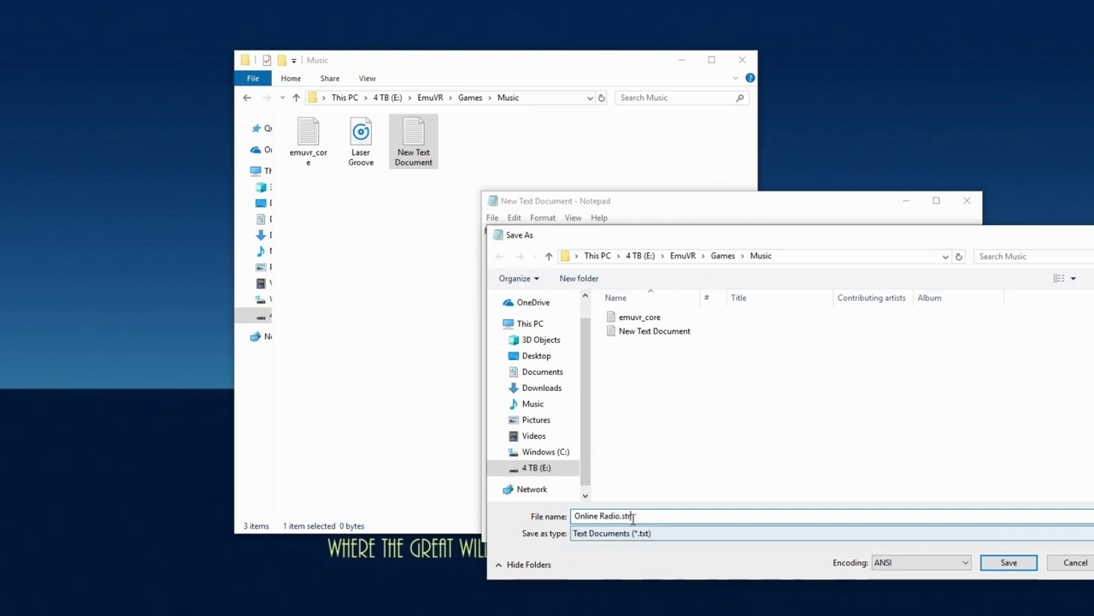
{"action": "left_click", "coordinate": [1009, 561]}
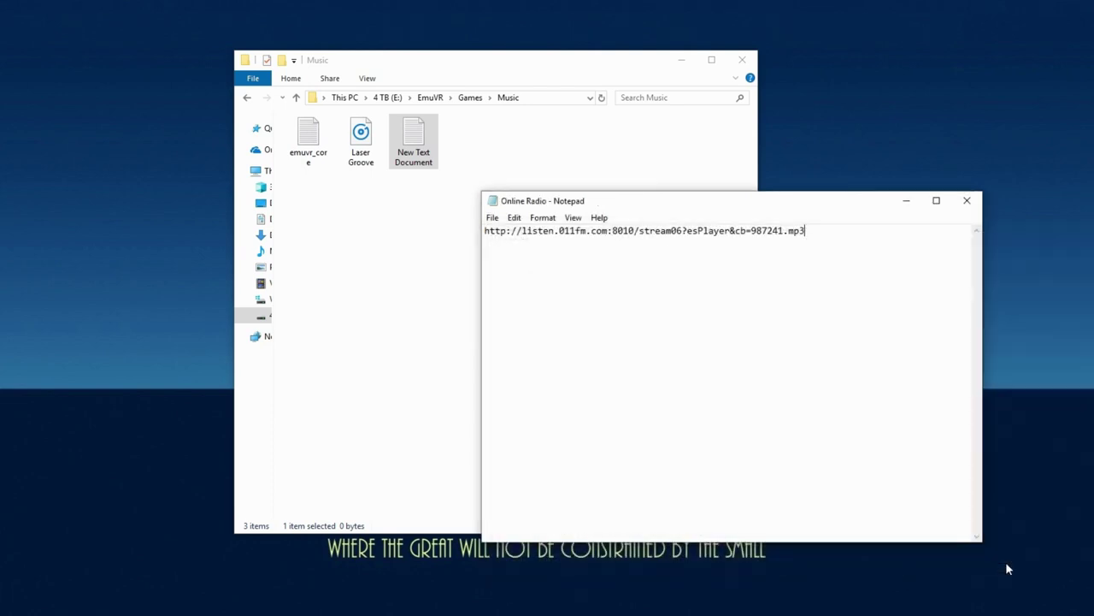
{"action": "left_click", "coordinate": [967, 204]}
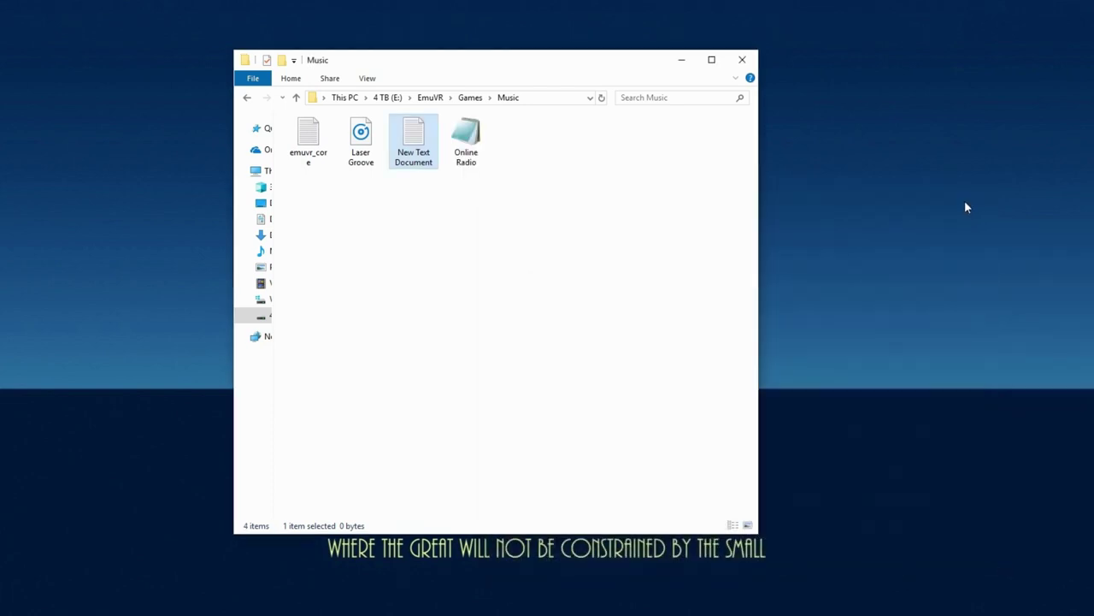
- Delete the leftover empty New Text Document from the Music folder
{"action": "left_click", "coordinate": [454, 204]}
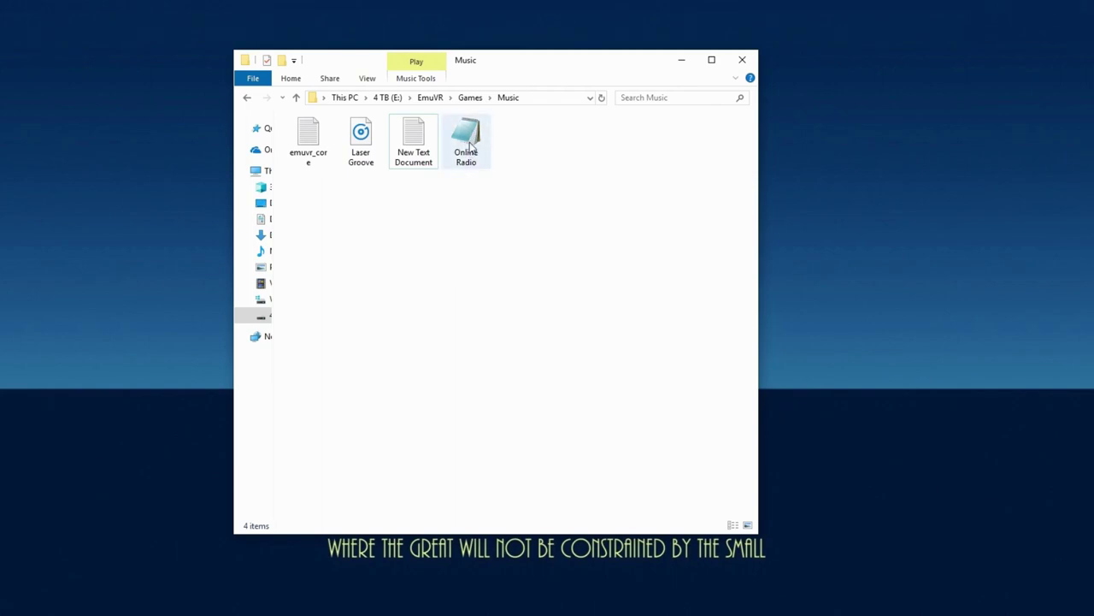
{"action": "left_click", "coordinate": [418, 165]}
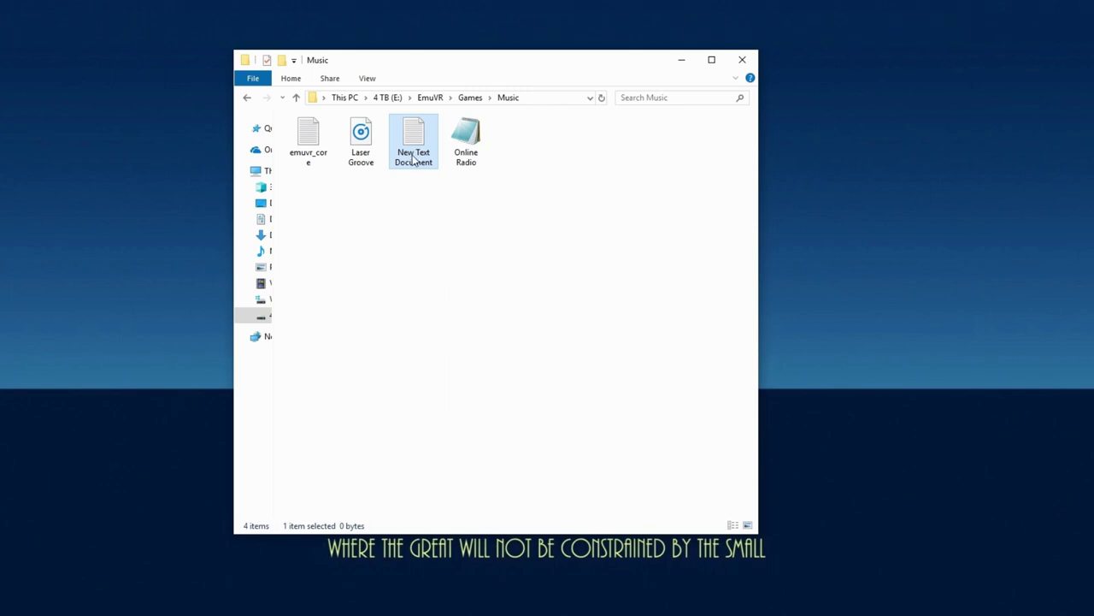
{"action": "key", "text": "Delete"}
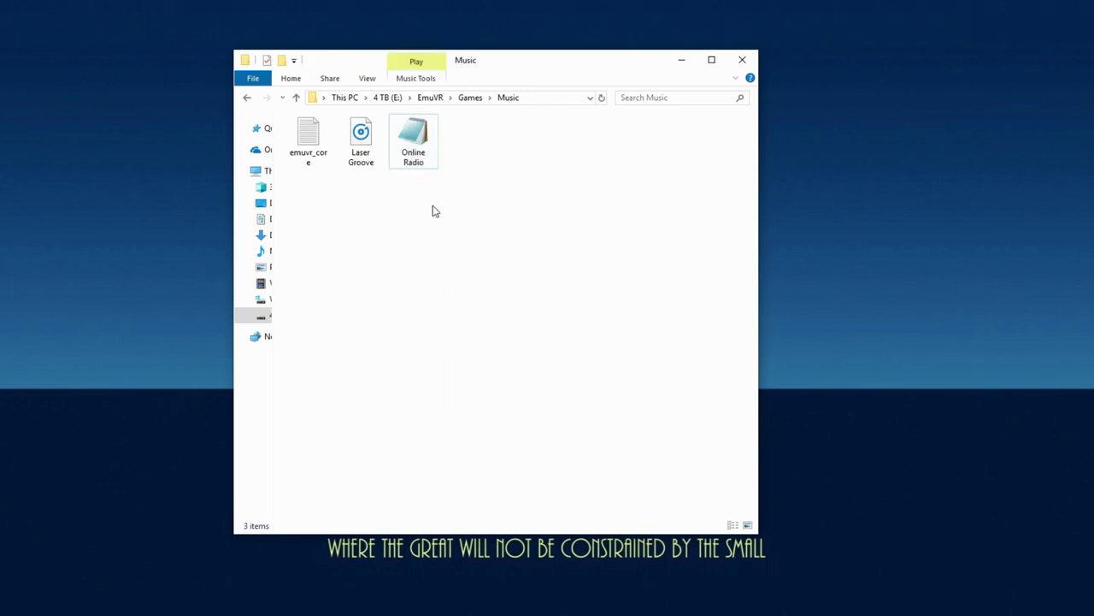
- Run Game Scanner from its folder, scan the games for EmuVR, close the scanner and return to the EmuVR folder
{"action": "left_click", "coordinate": [430, 97]}
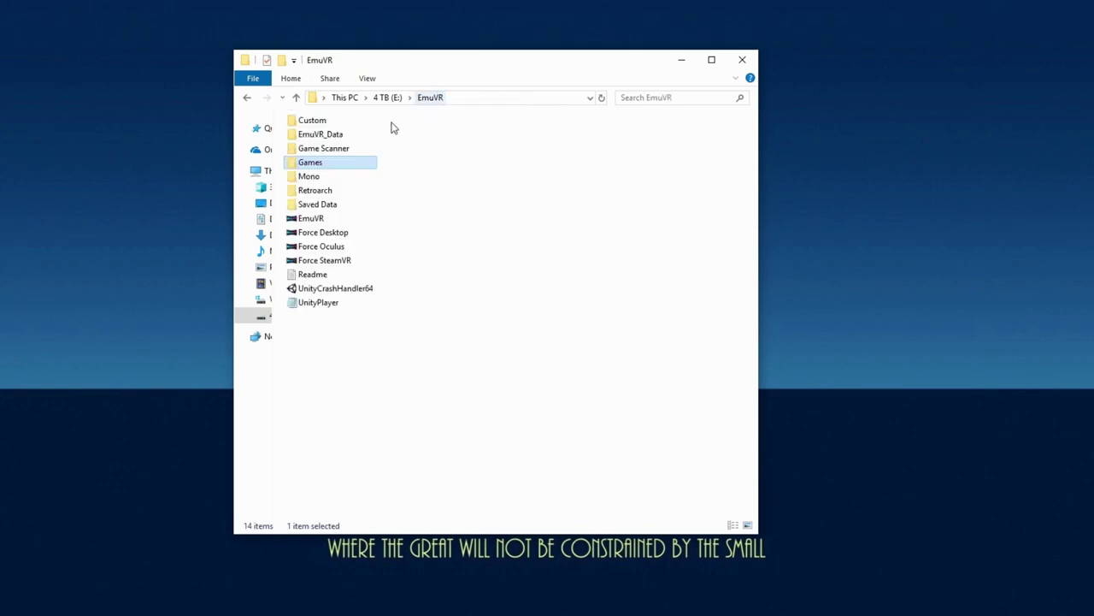
{"action": "double_click", "coordinate": [335, 149]}
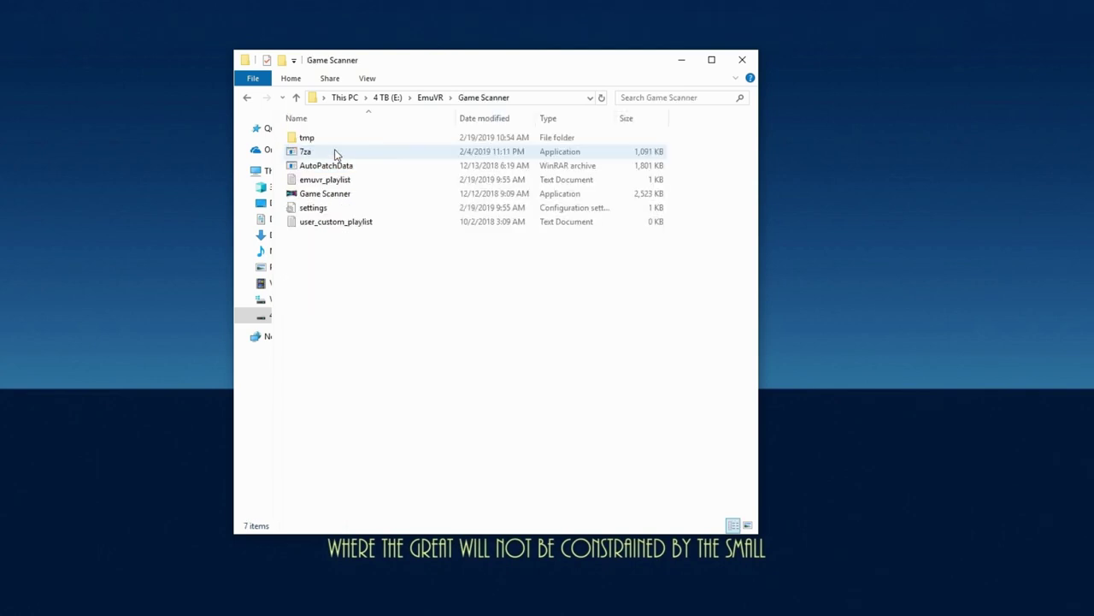
{"action": "double_click", "coordinate": [305, 197]}
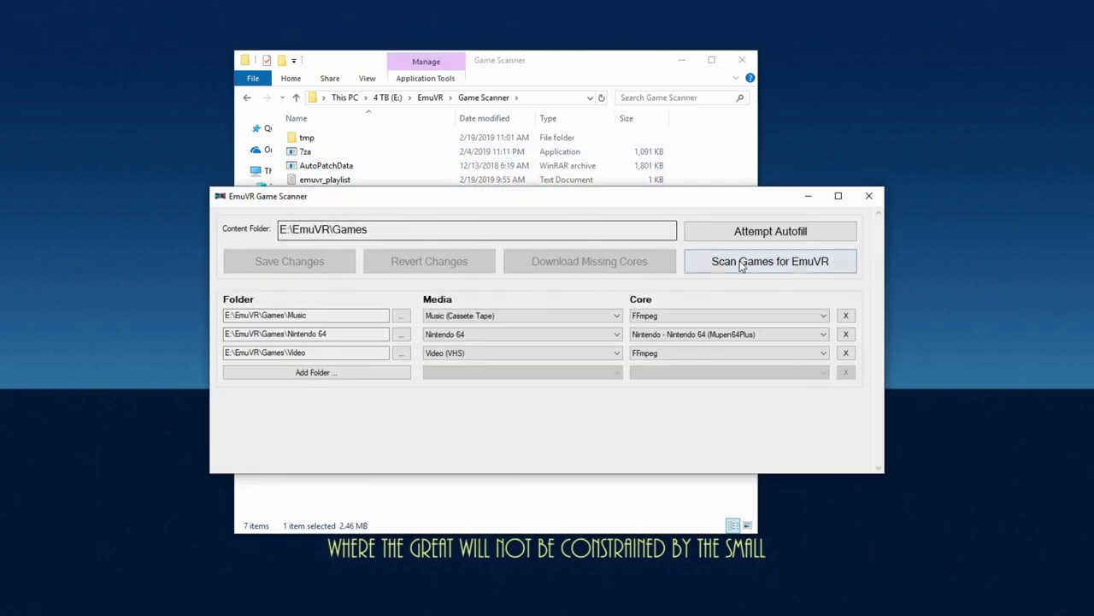
{"action": "left_click", "coordinate": [741, 264]}
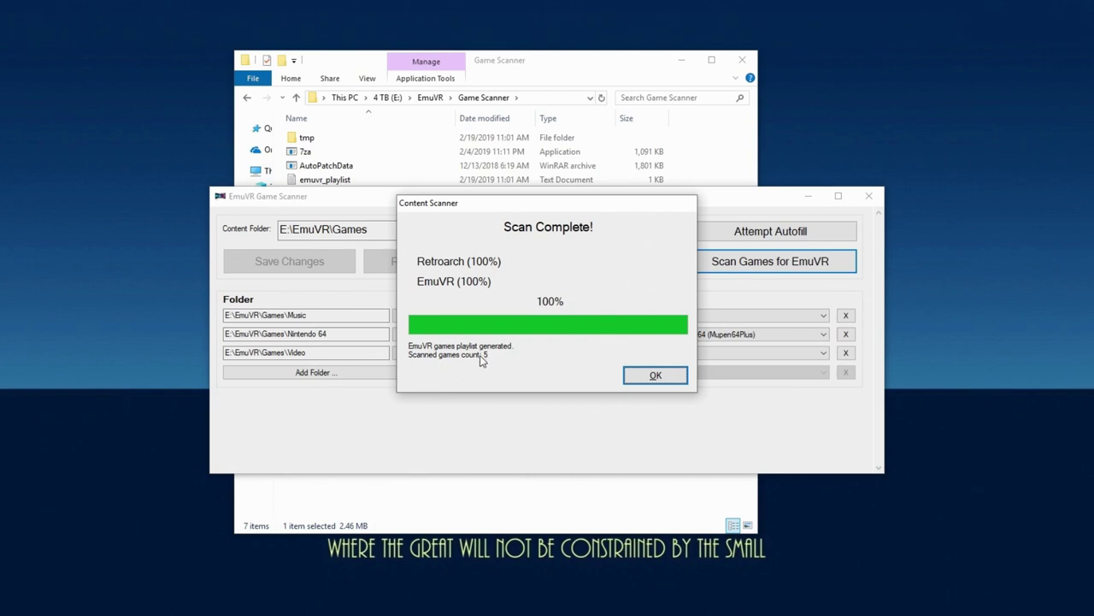
{"action": "left_click", "coordinate": [645, 378]}
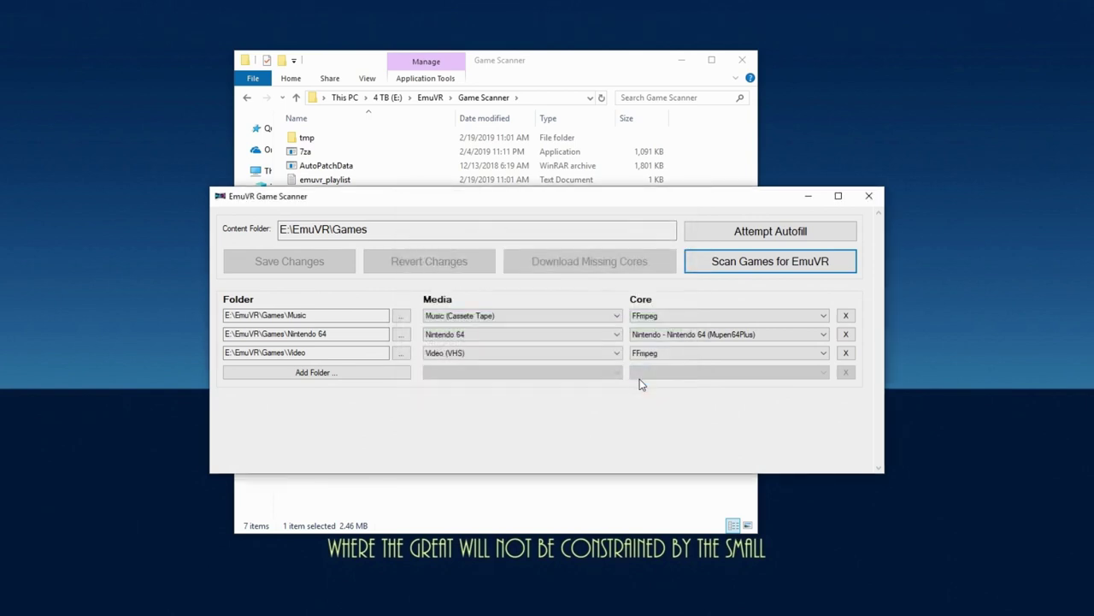
{"action": "left_click", "coordinate": [869, 196]}
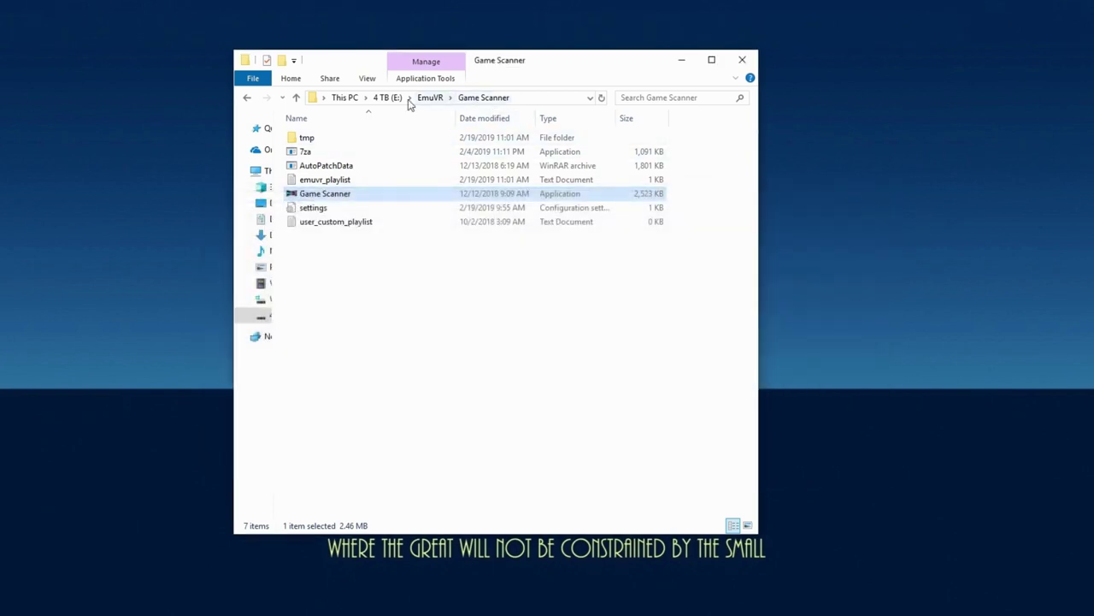
{"action": "left_click", "coordinate": [429, 99]}
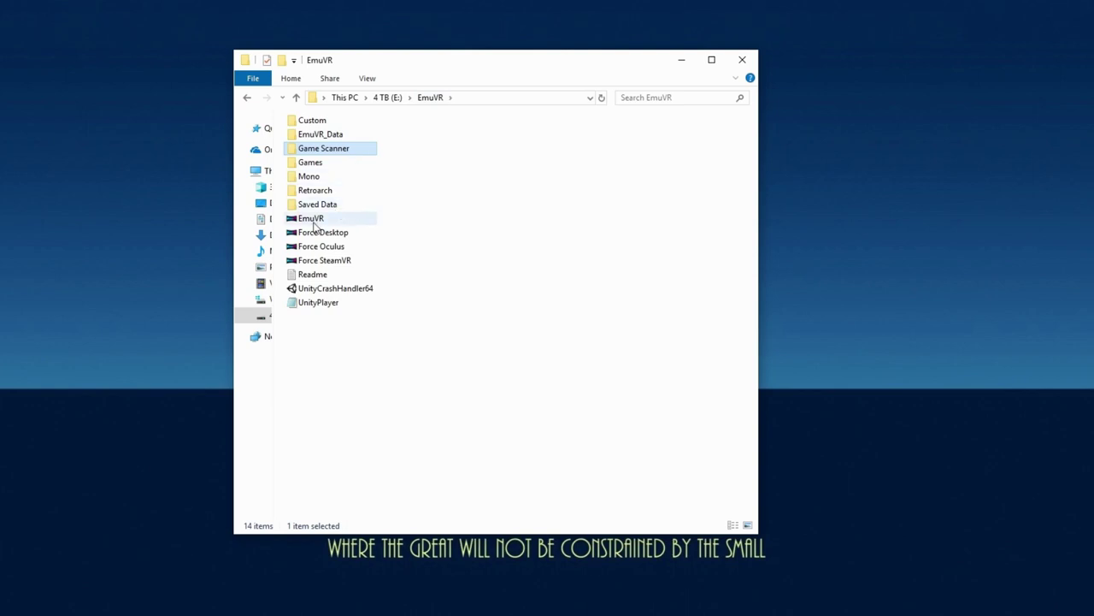